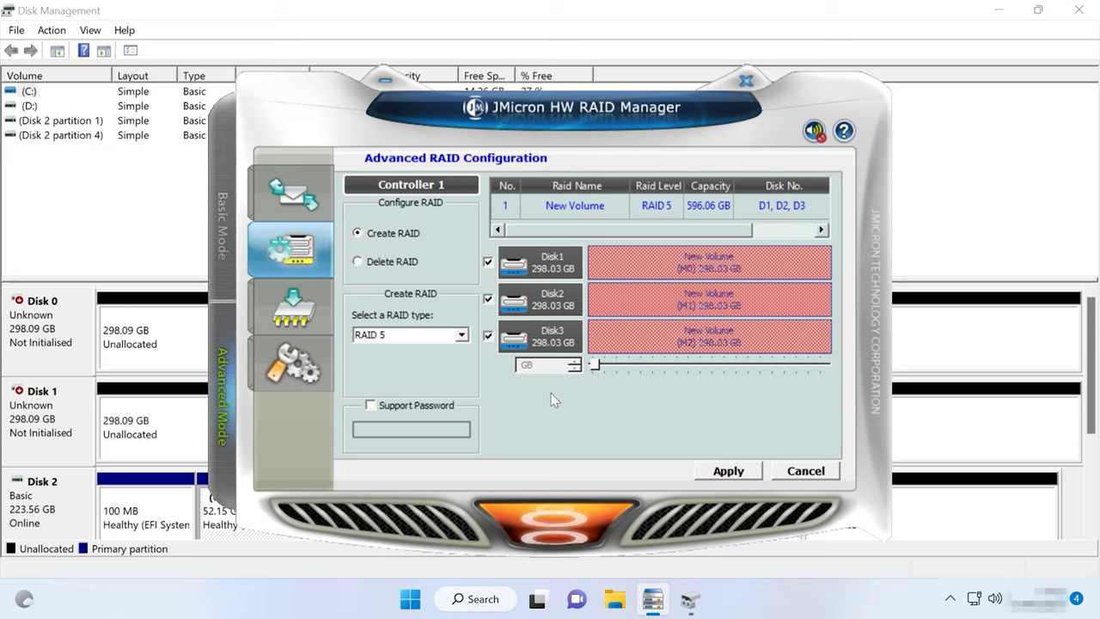
Step: Apply the RAID 5 configuration across Disk1, Disk2 and Disk3, accepting deletion of their existing data
click(729, 478)
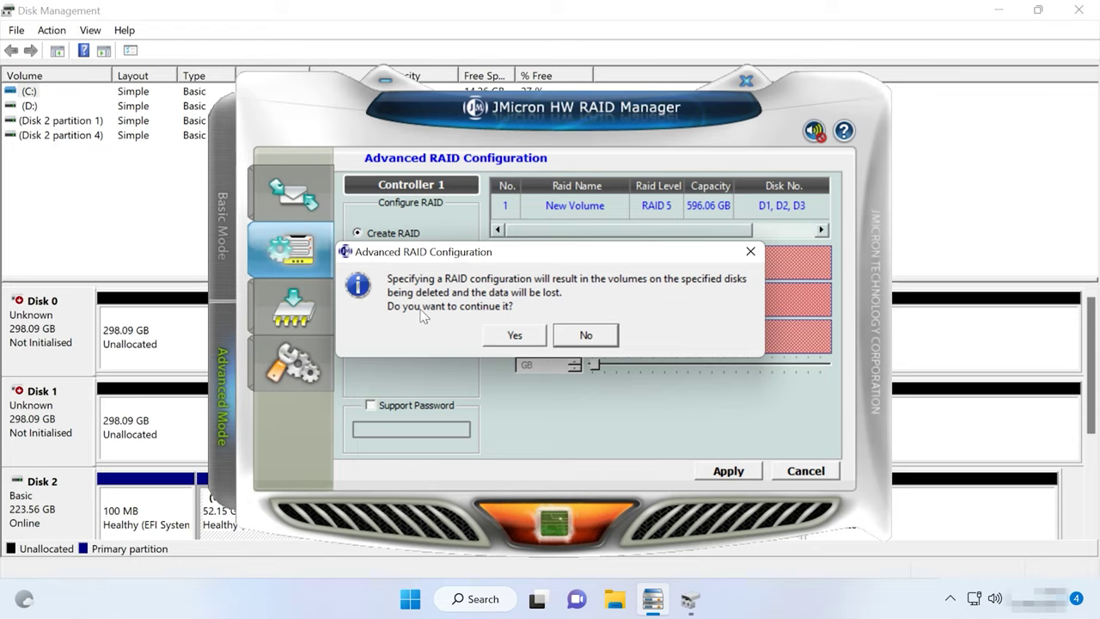
click(519, 337)
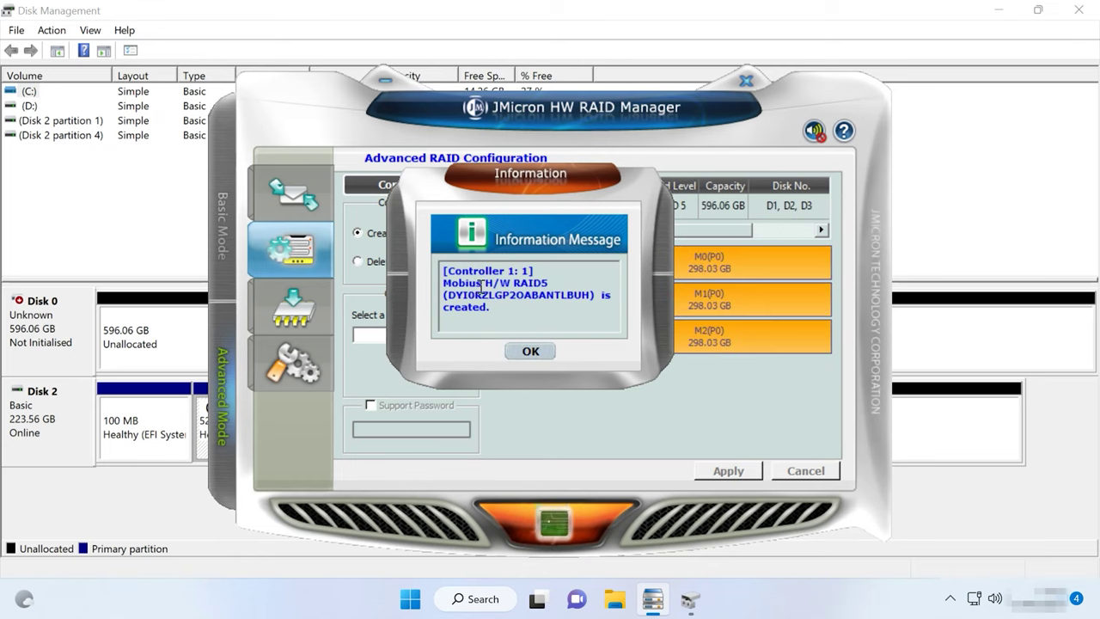
click(530, 351)
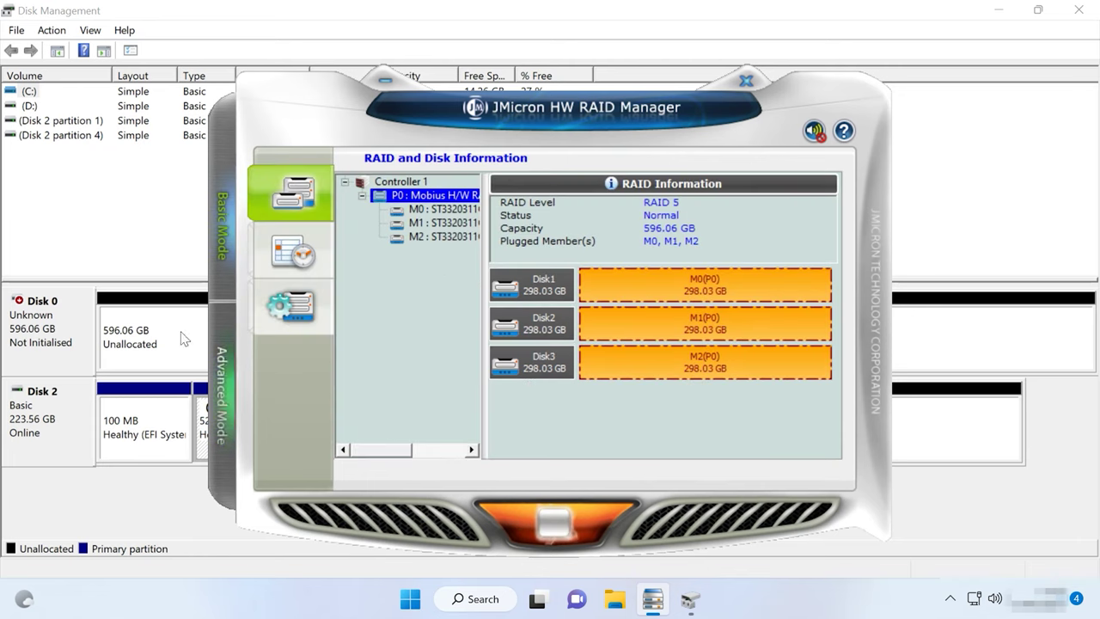
Step: Switch to Disk Management and initialise the unallocated Disk 0 with the GPT partition style
click(151, 342)
right_click(232, 331)
click(197, 327)
click(34, 328)
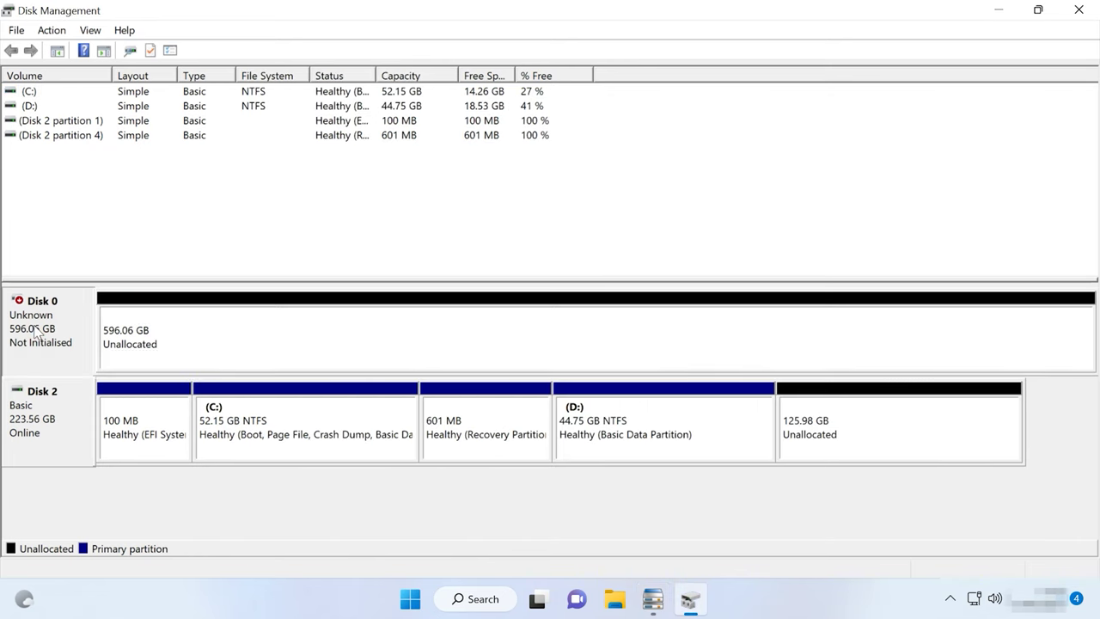
right_click(34, 326)
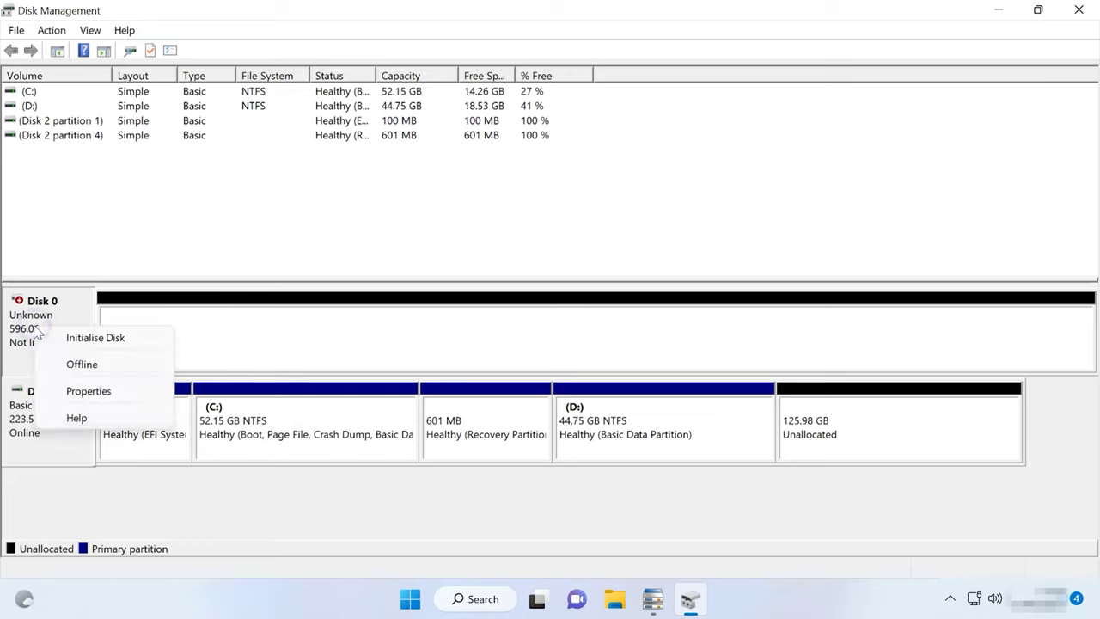
click(96, 338)
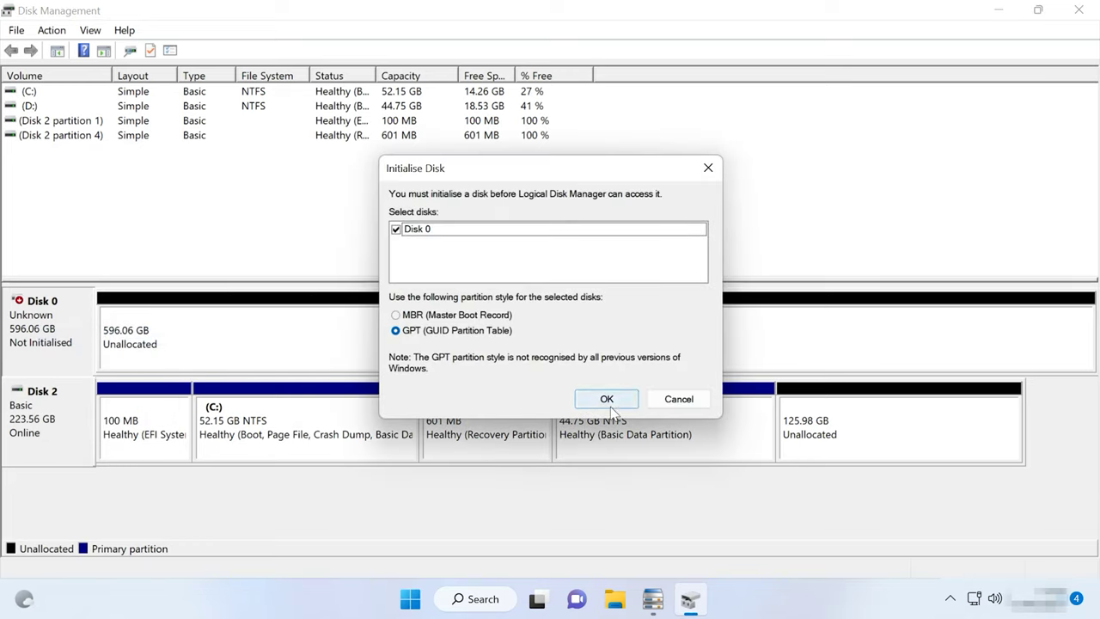
click(606, 399)
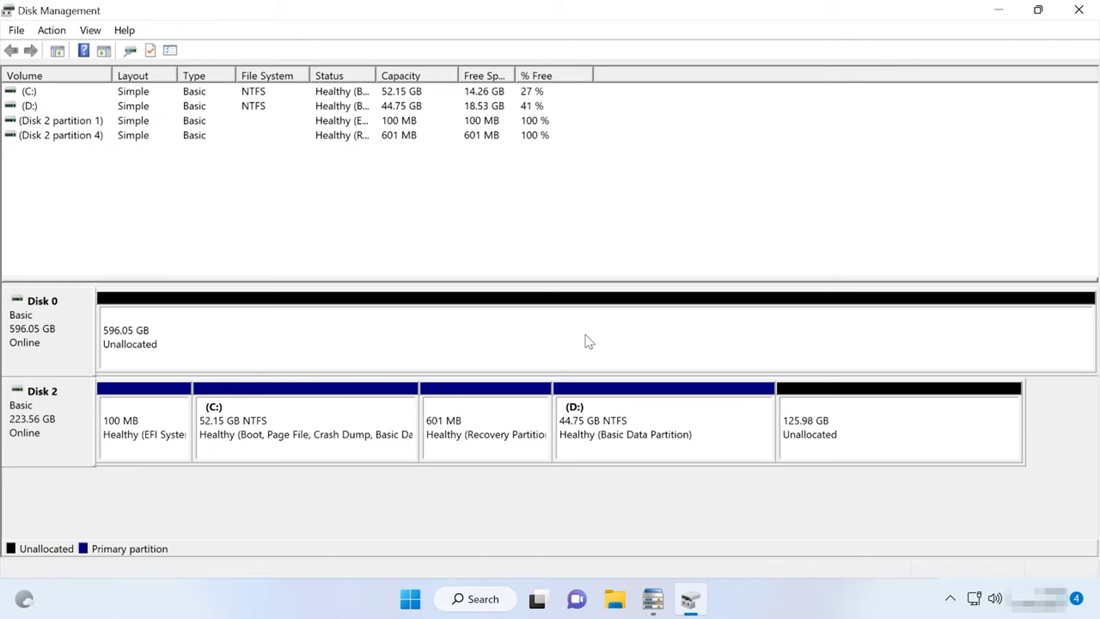
Step: Create a quick-formatted NTFS simple volume on Disk 0 with size 610350 MB, drive letter E and label mobius
right_click(585, 334)
click(671, 347)
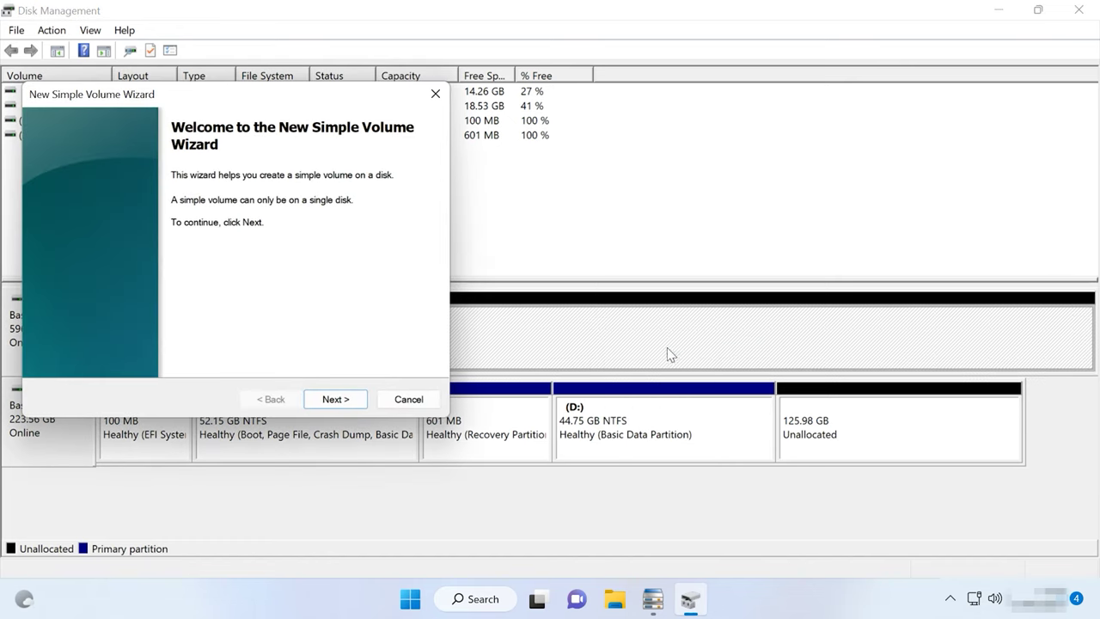
click(335, 402)
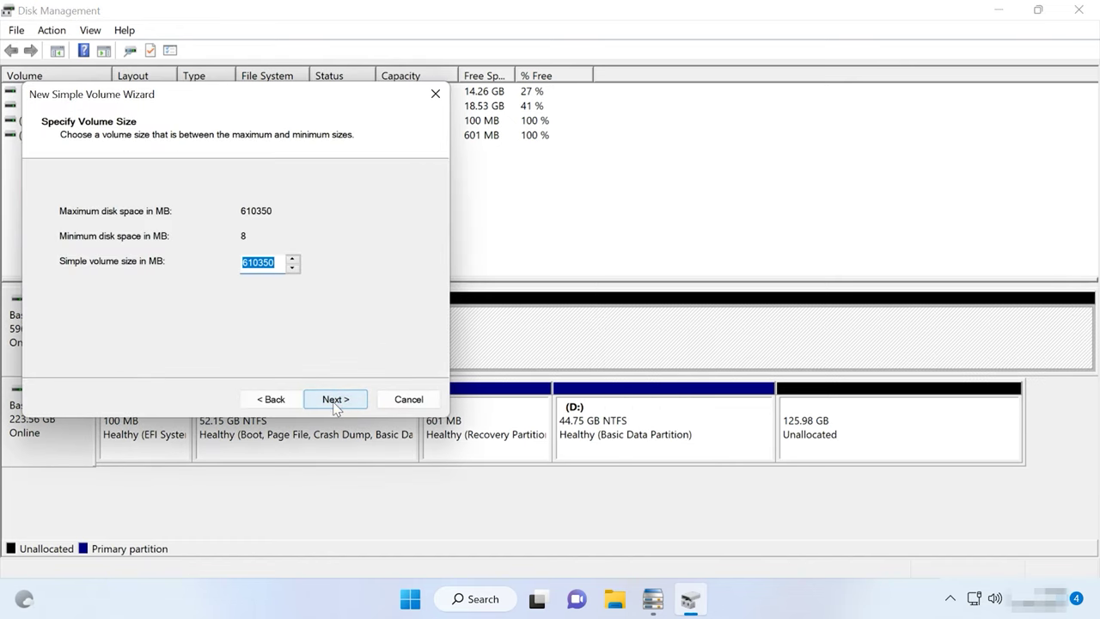
click(335, 401)
click(335, 401)
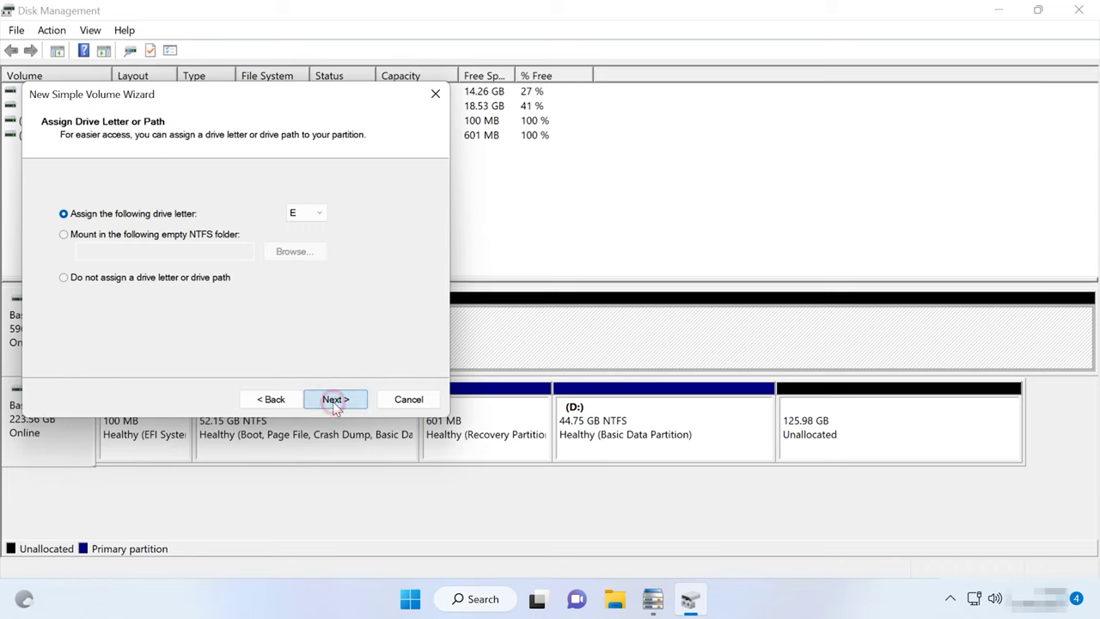
triple_click(249, 297)
text(mobius)
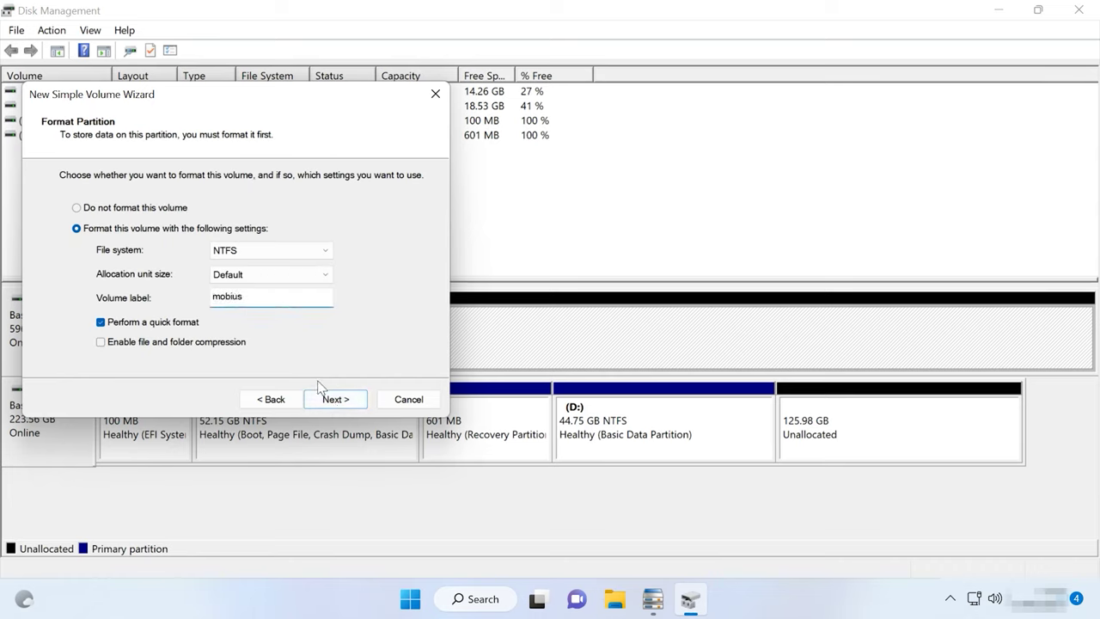
click(337, 400)
click(334, 402)
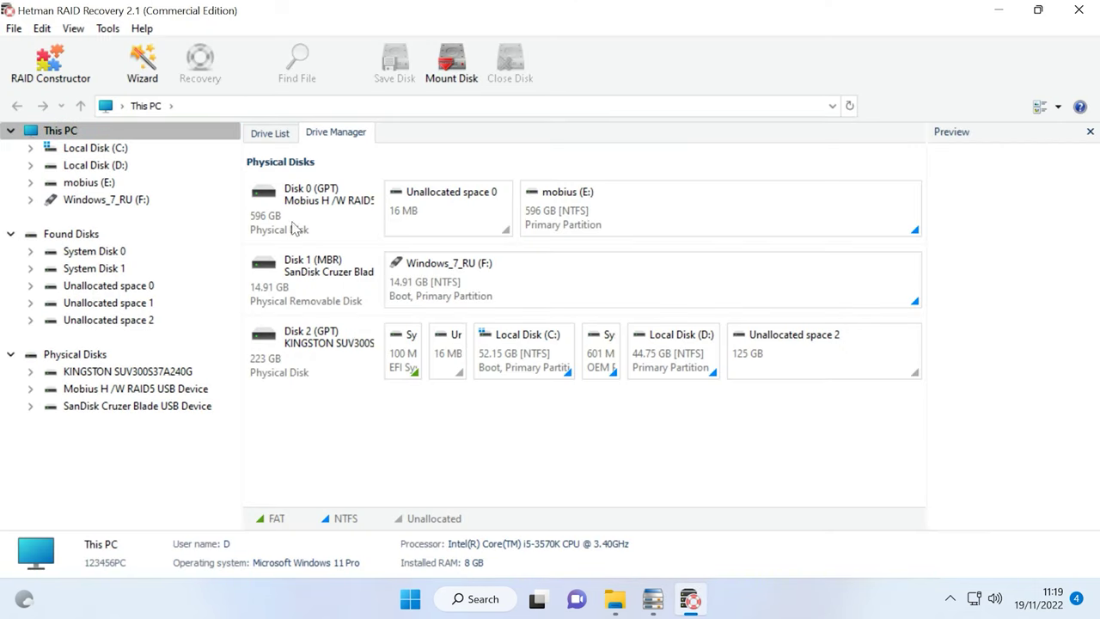
Step: In Hetman RAID Recovery, start a fast scan of the mobius (E:) partition on the Mobius RAID5 disk
click(335, 221)
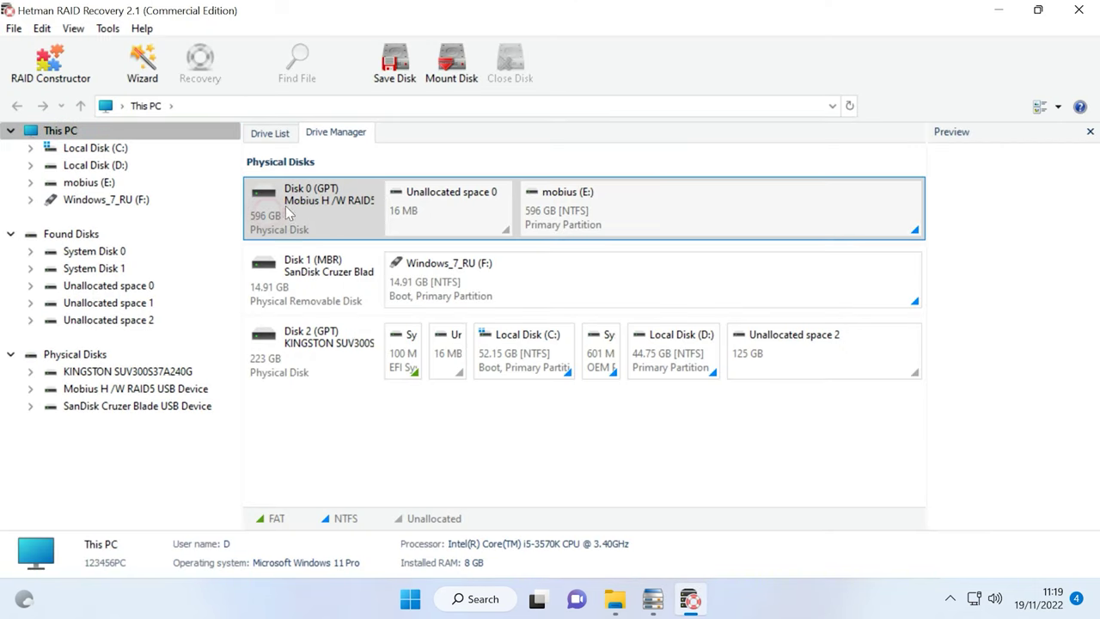
right_click(619, 214)
click(678, 227)
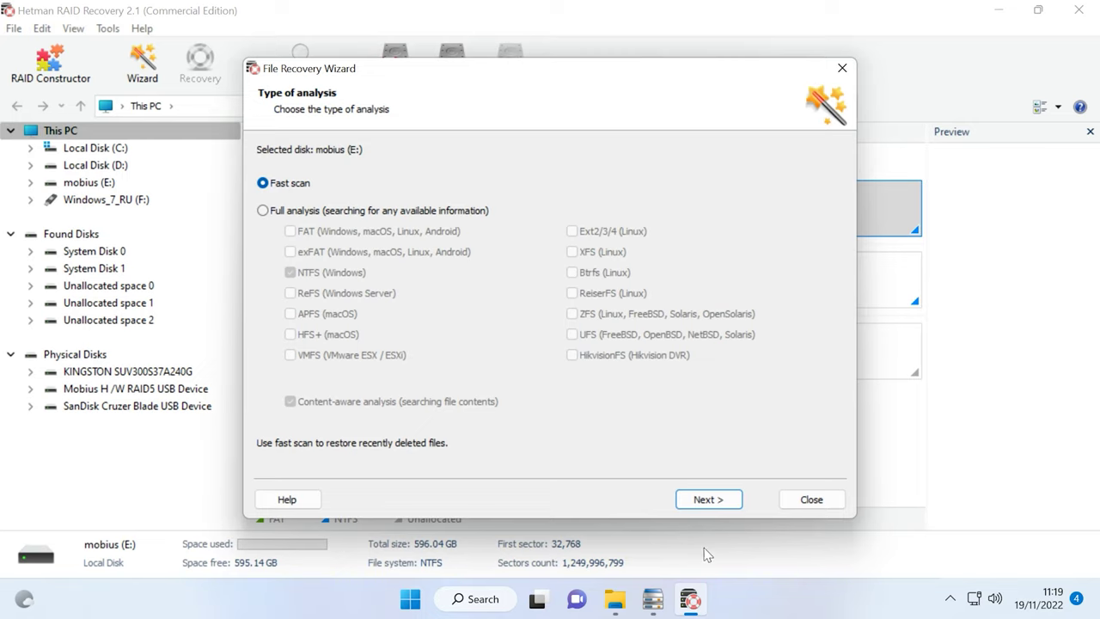
click(706, 499)
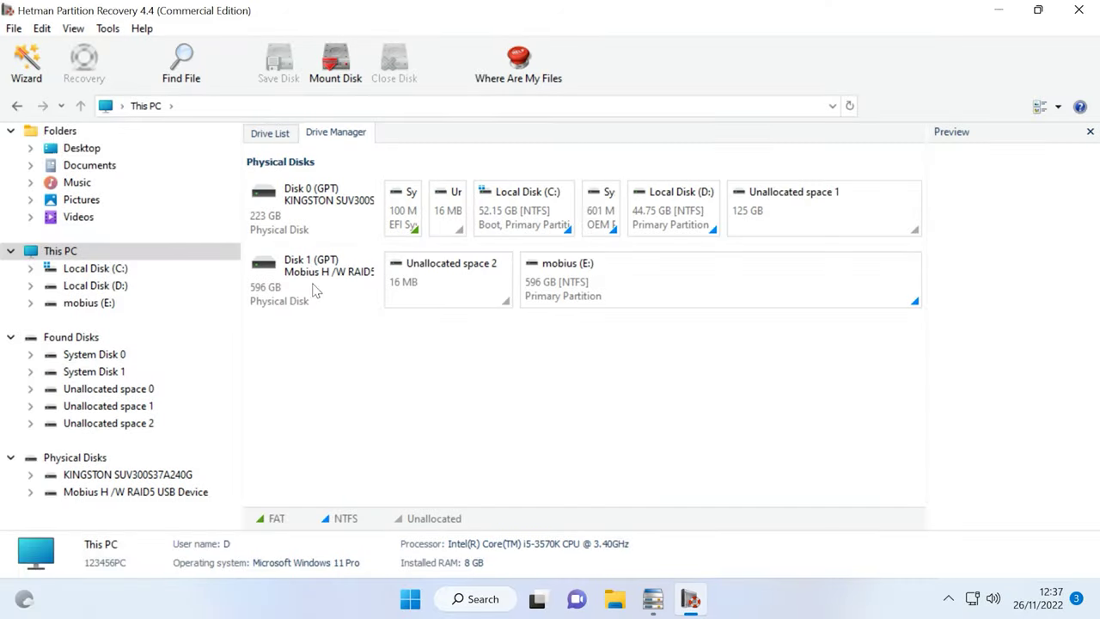
Step: In Hetman Partition Recovery, analyse mobius (E:) again using full NTFS analysis with content-aware analysis enabled
click(657, 283)
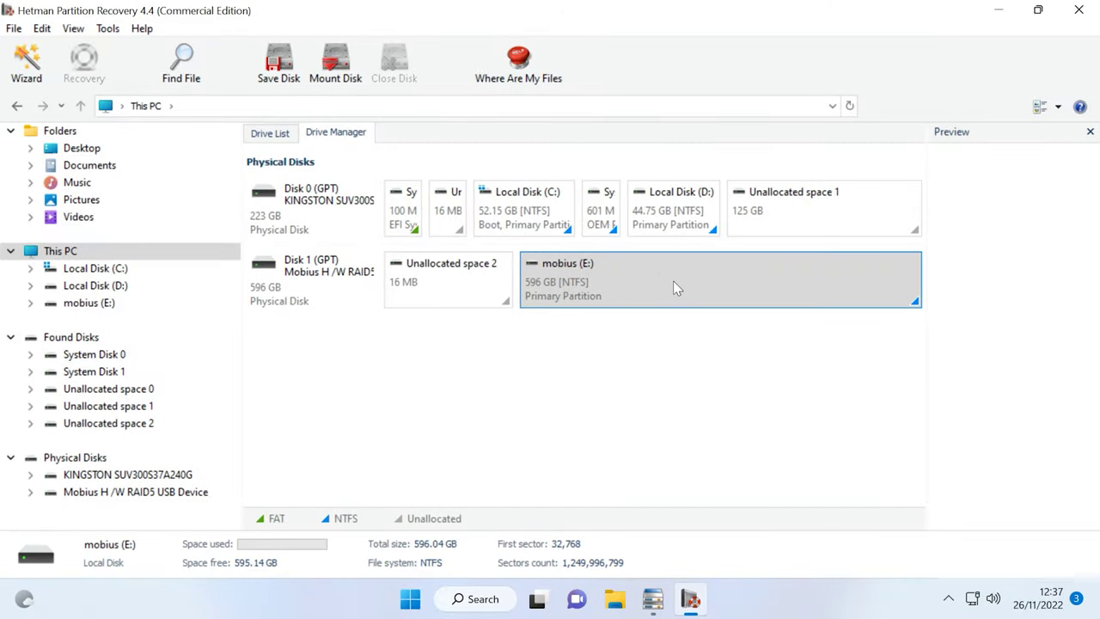
right_click(673, 284)
click(762, 314)
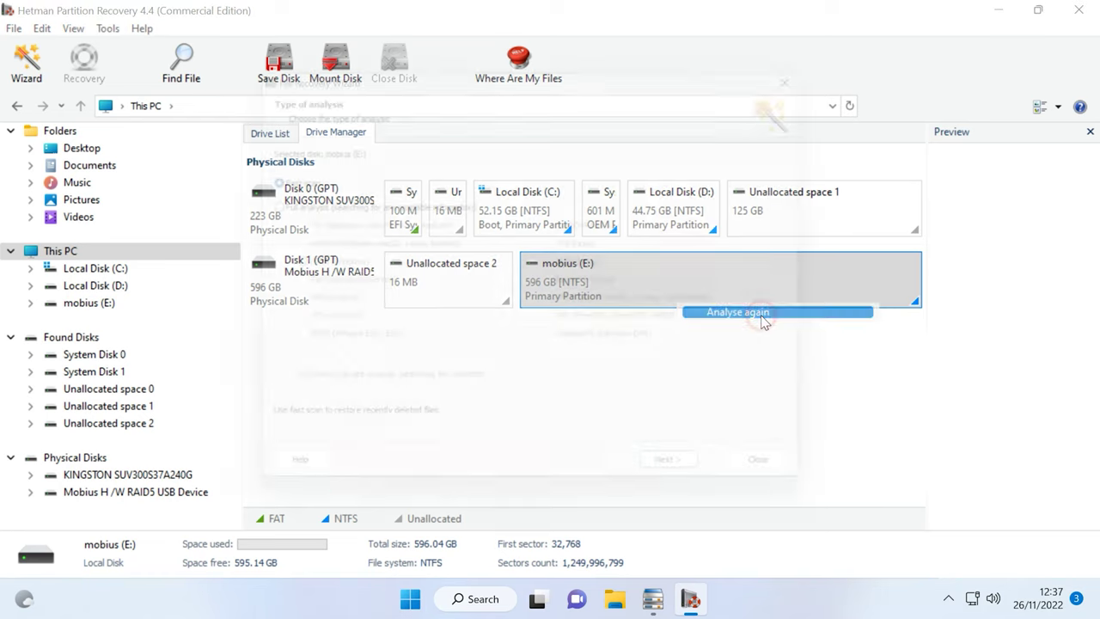
click(288, 215)
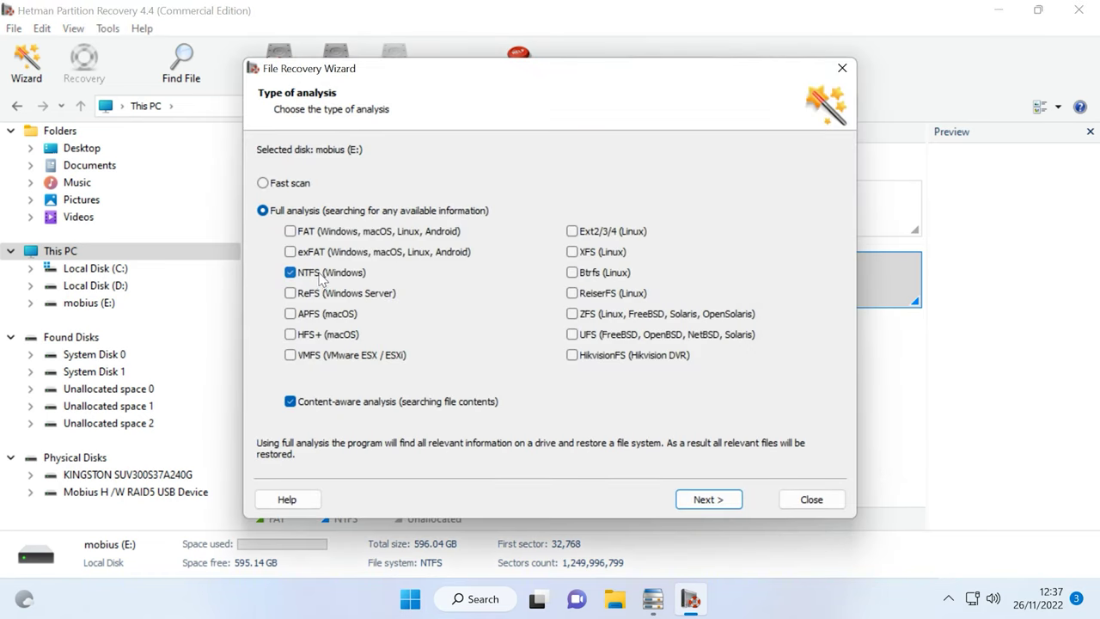
click(714, 503)
click(709, 500)
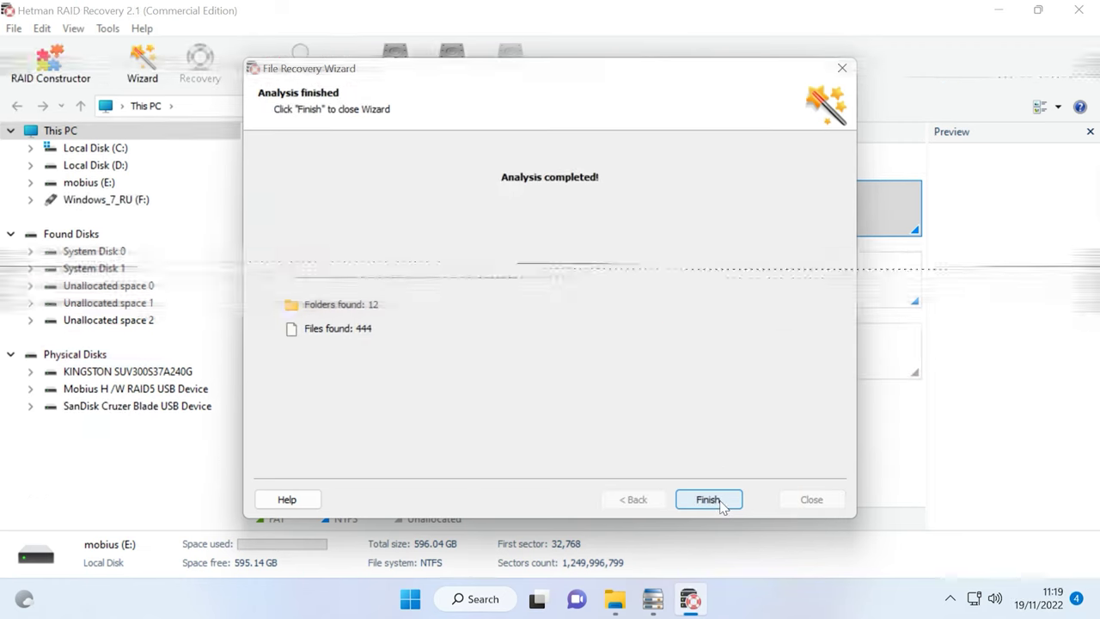
Step: Finish the mobius (E:) analysis in Hetman RAID Recovery and preview the deleted images 025.jpg, 026.jpg and 027.jpg
click(718, 503)
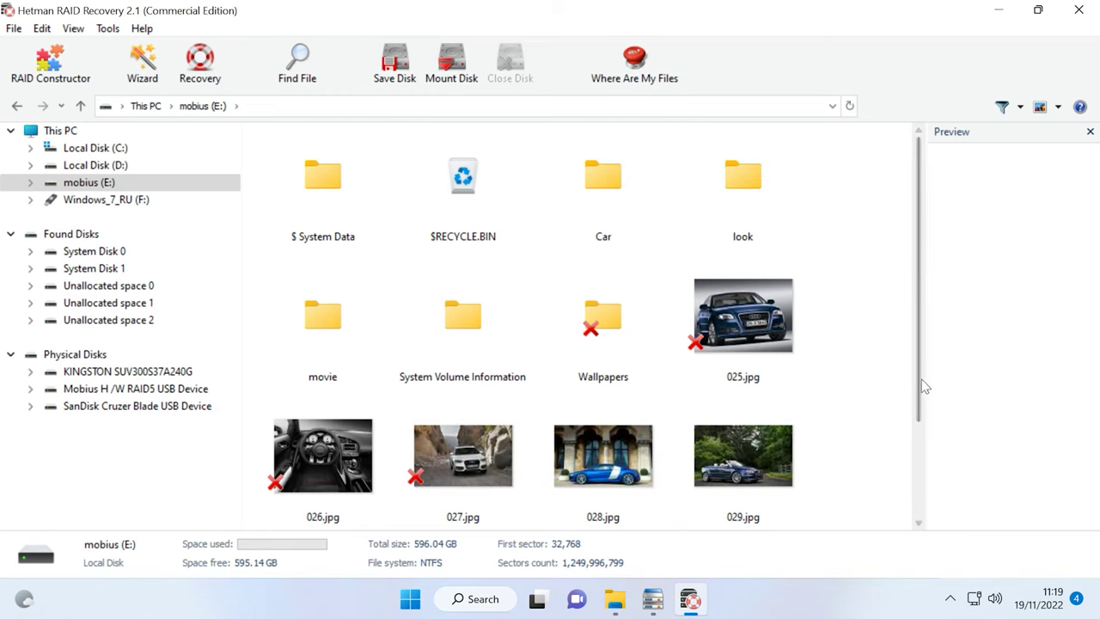
drag(923, 386, 921, 526)
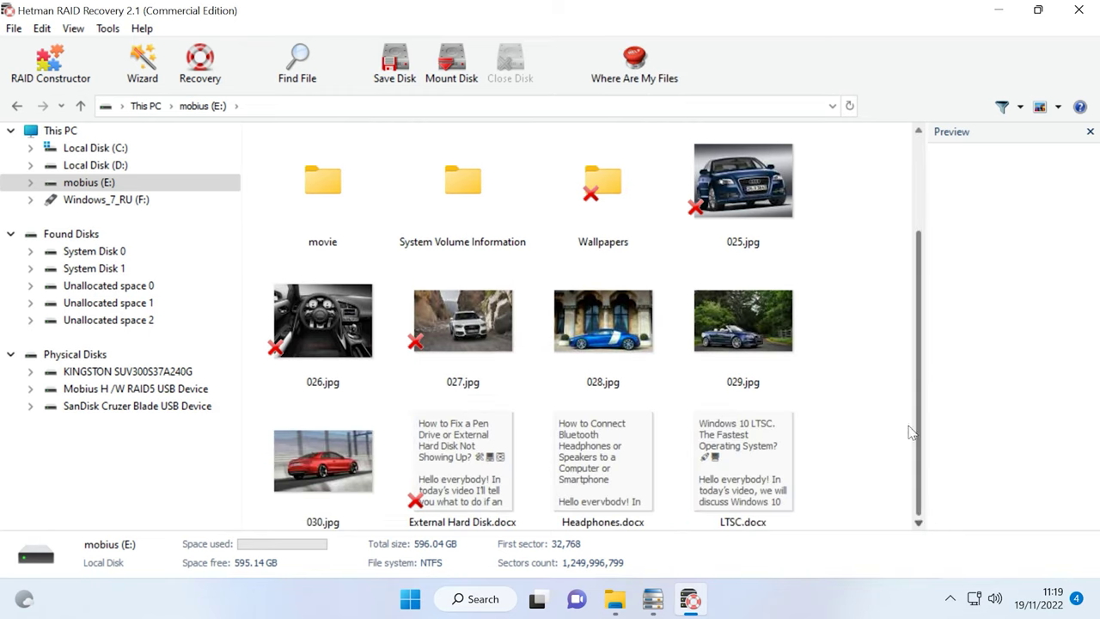
click(756, 195)
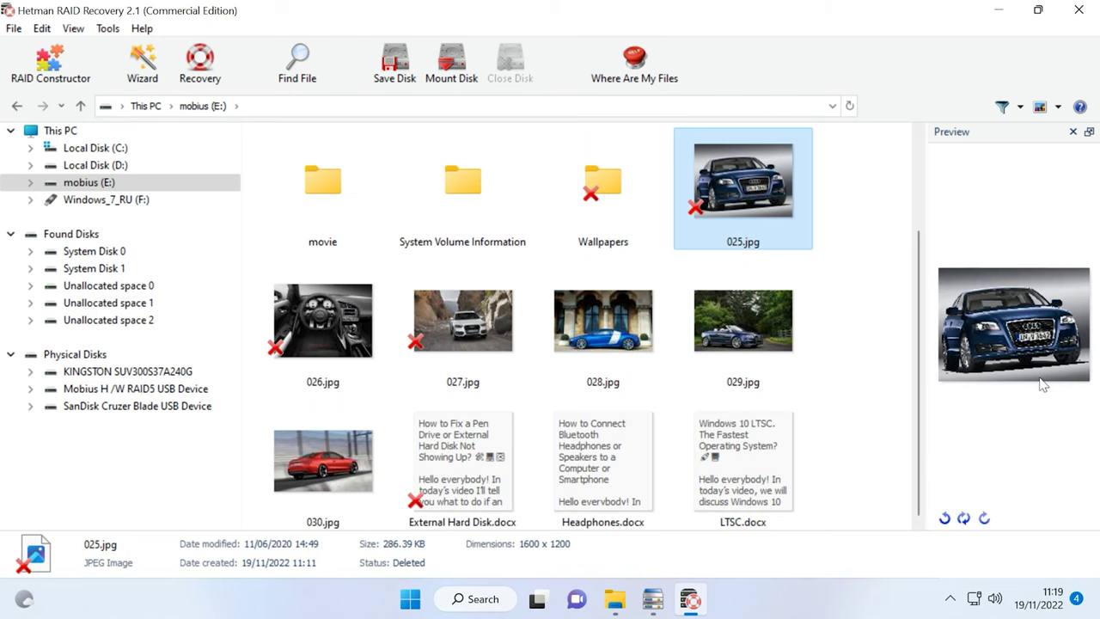
click(333, 356)
click(432, 354)
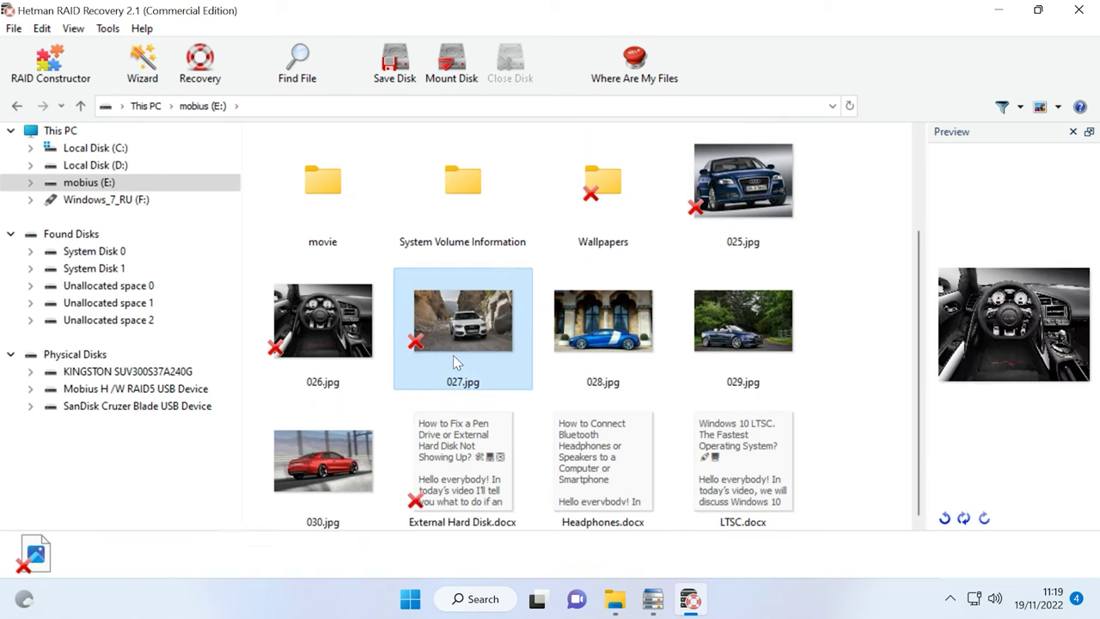
Step: Look through the contents of the Wallpapers, Car and movie folders on mobius (E:) for deleted files
scroll(451, 356, up, 1)
double_click(615, 362)
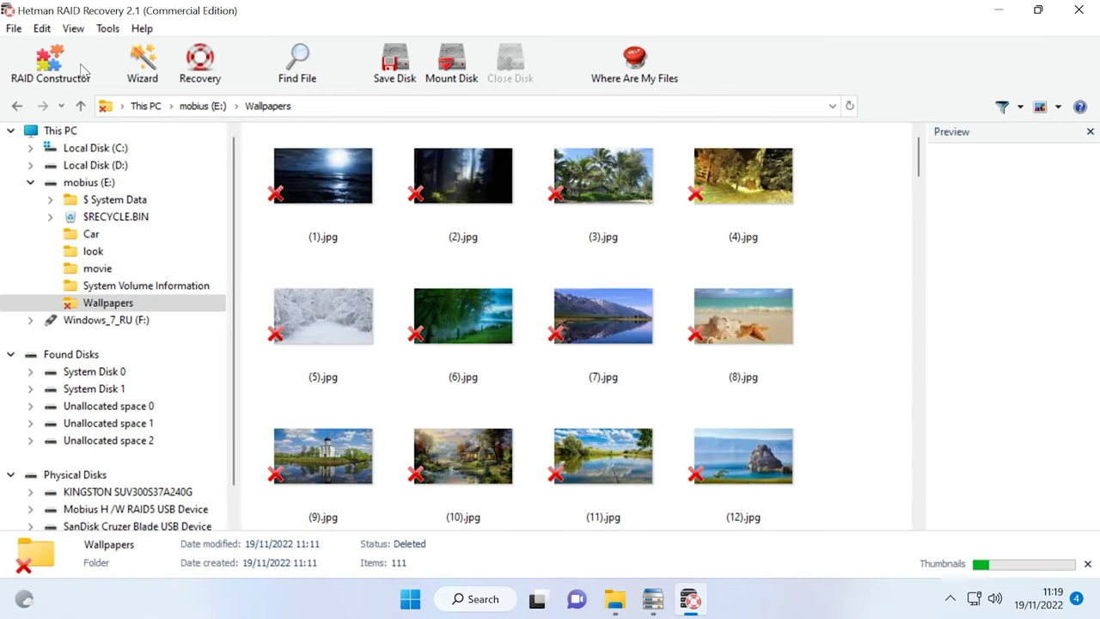
click(79, 105)
double_click(615, 194)
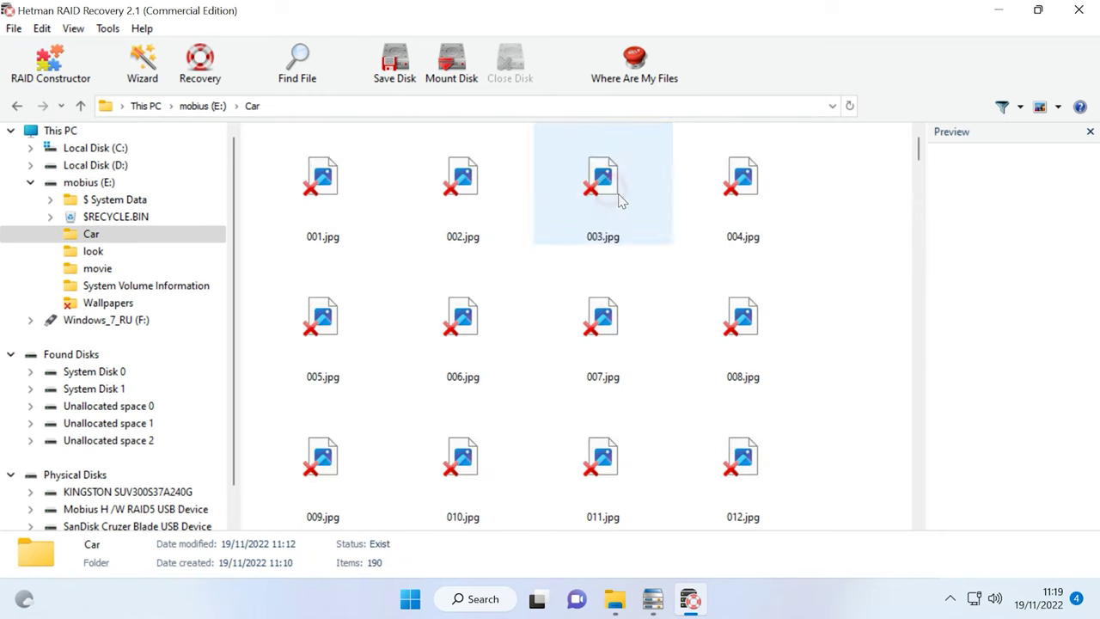
click(80, 105)
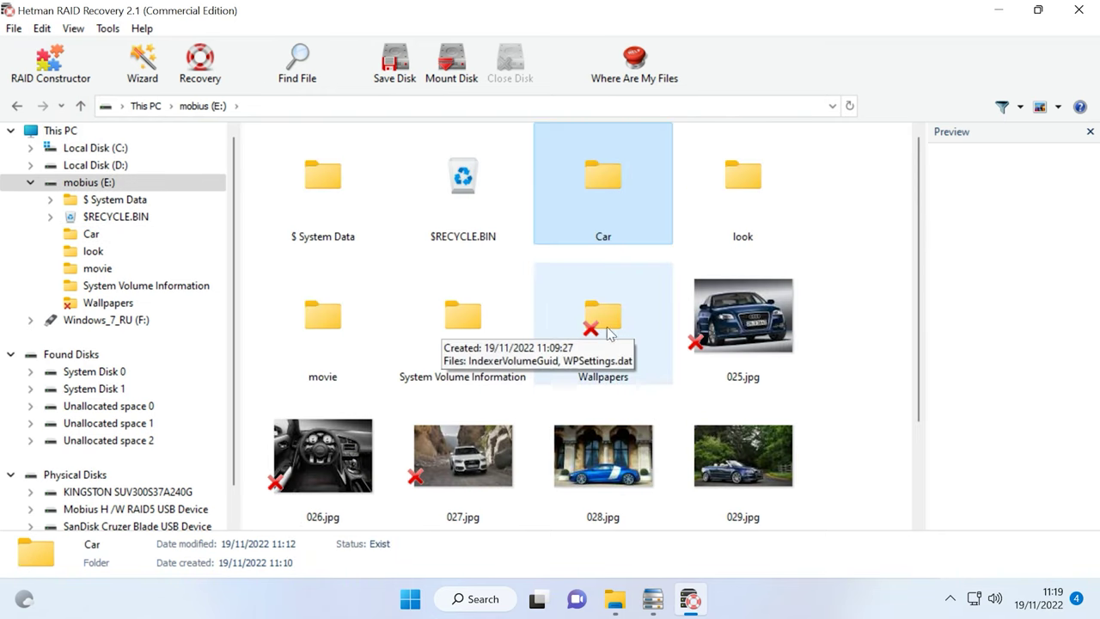
double_click(330, 325)
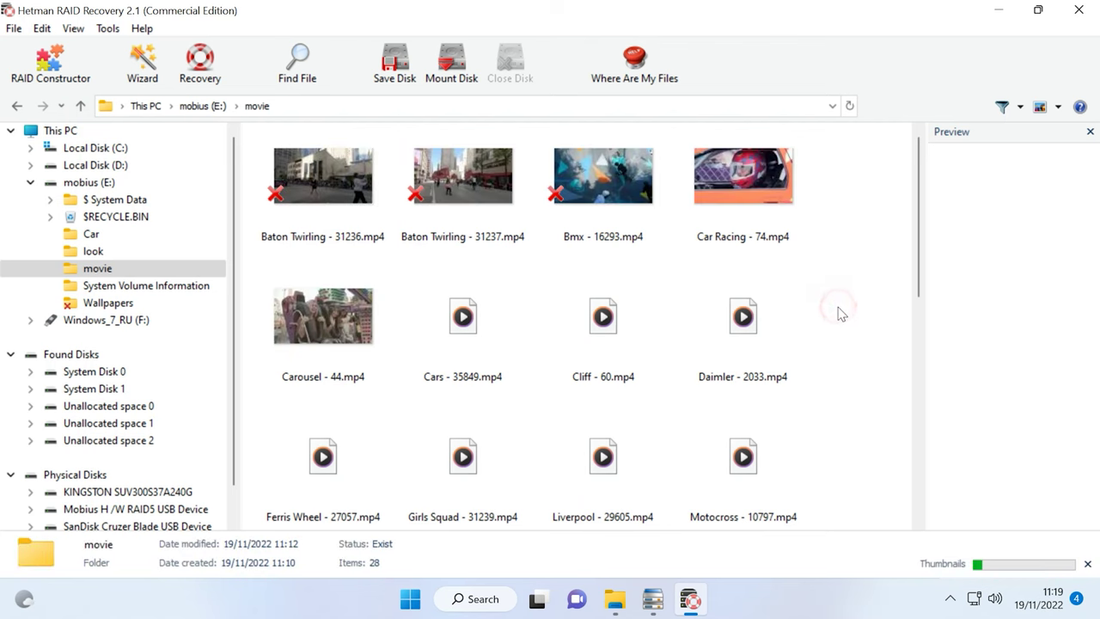
click(81, 105)
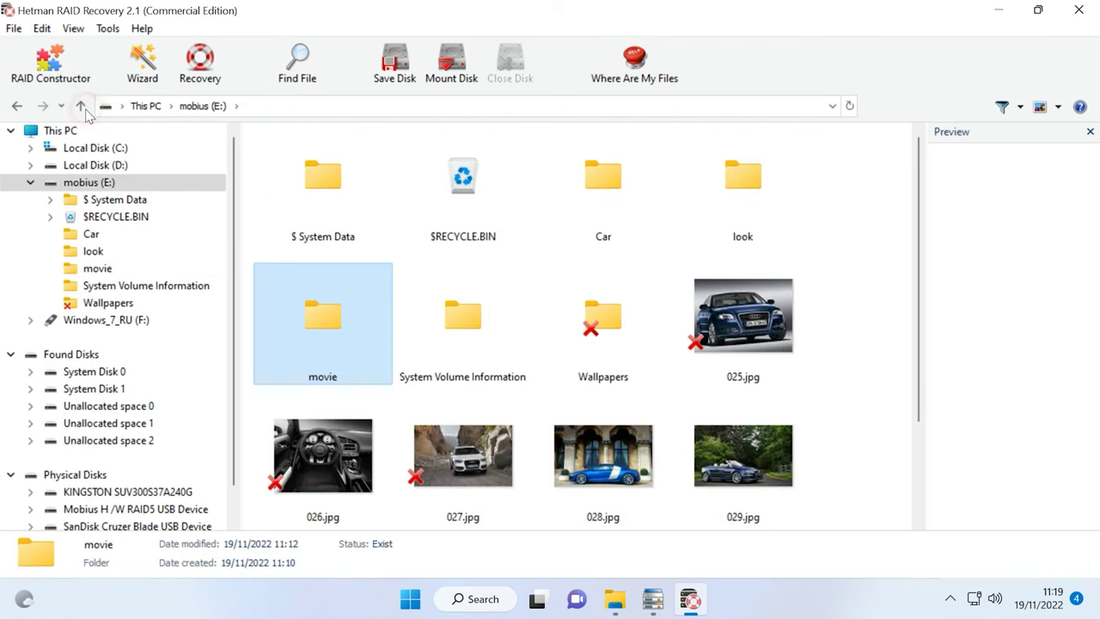
Step: Select only the deleted items in mobius (E:): the Wallpapers folder, 025.jpg, 026.jpg, 027.jpg and External Hard Disk.docx
click(868, 353)
click(571, 335)
drag(421, 445, 450, 393)
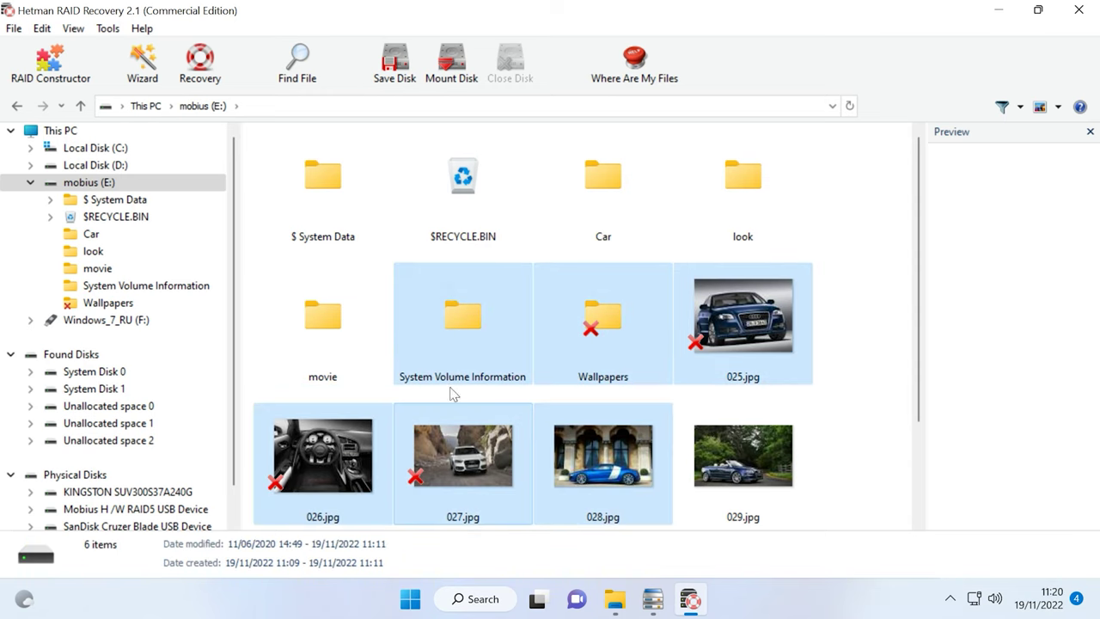
ctrl+click(472, 357)
ctrl+click(621, 504)
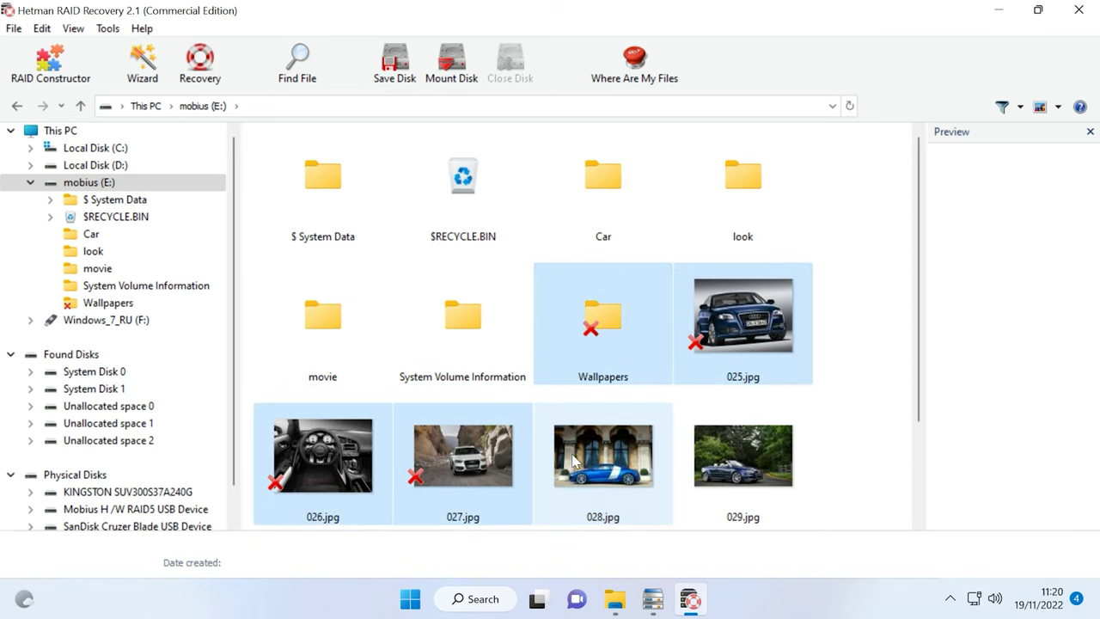
scroll(464, 475, down, 2)
scroll(465, 475, up, 2)
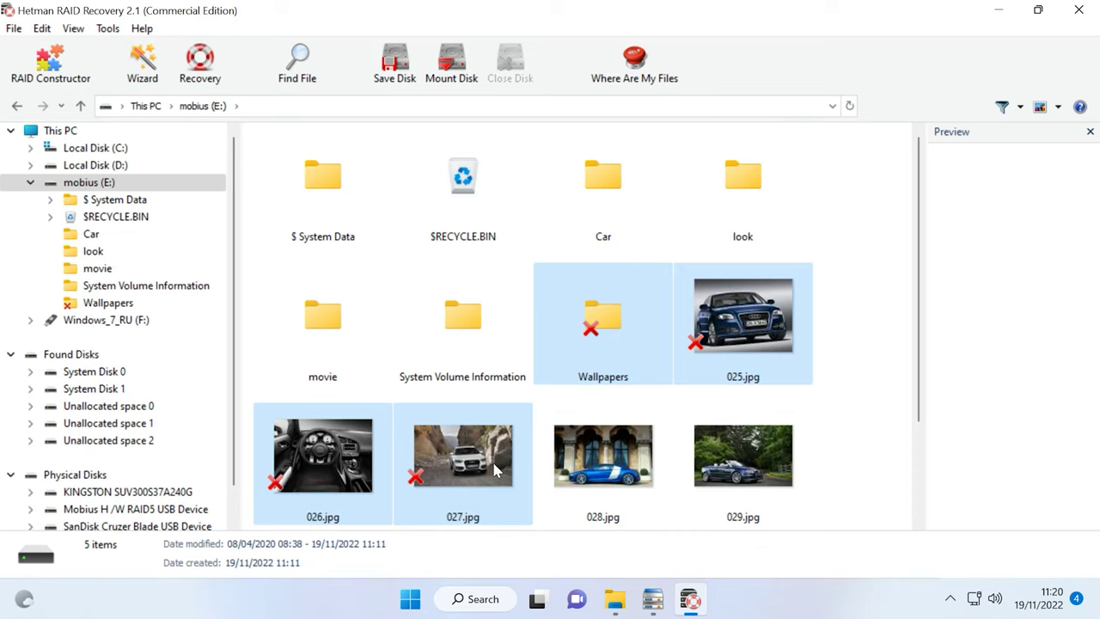
Step: Recover the selected files to the hard disk at C:\1\, restoring the folder structure and alternate data streams
click(199, 62)
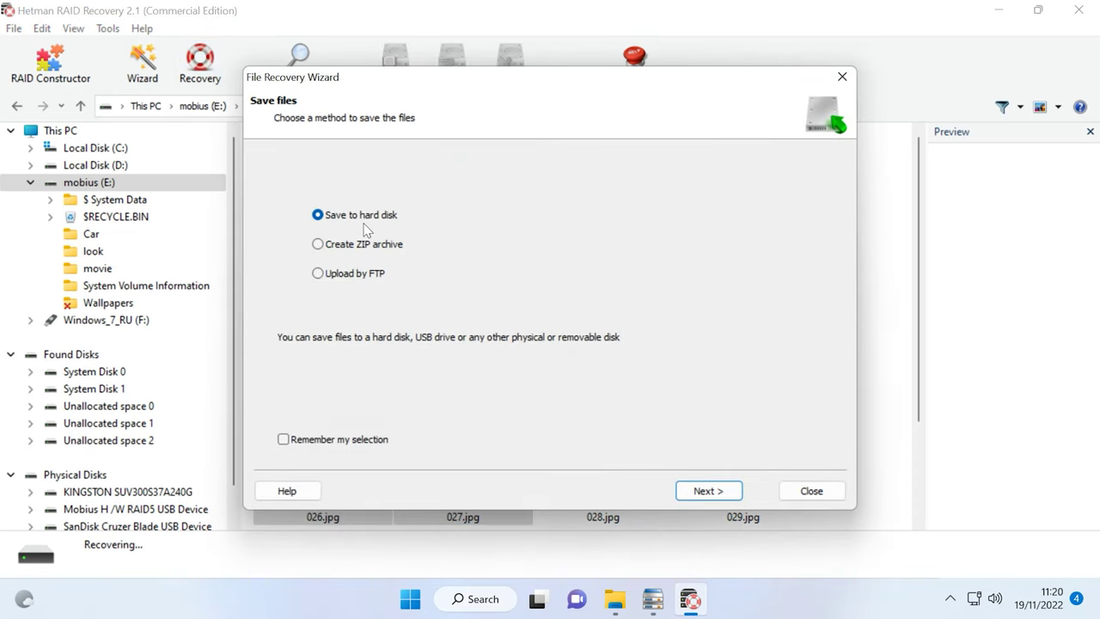
click(708, 491)
drag(424, 202, 342, 205)
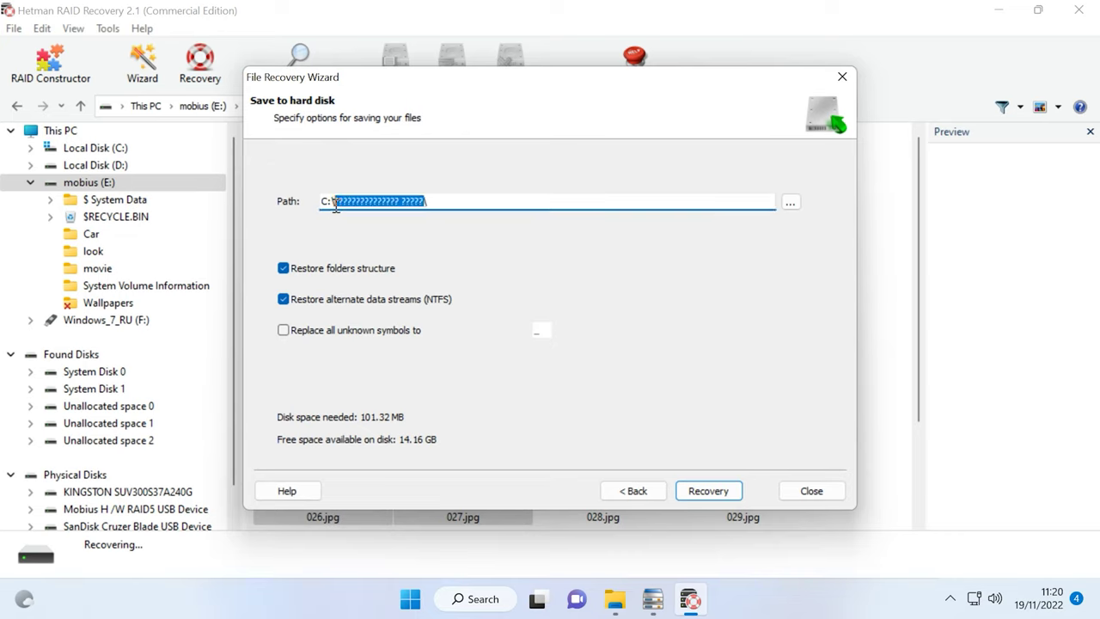
text(1)
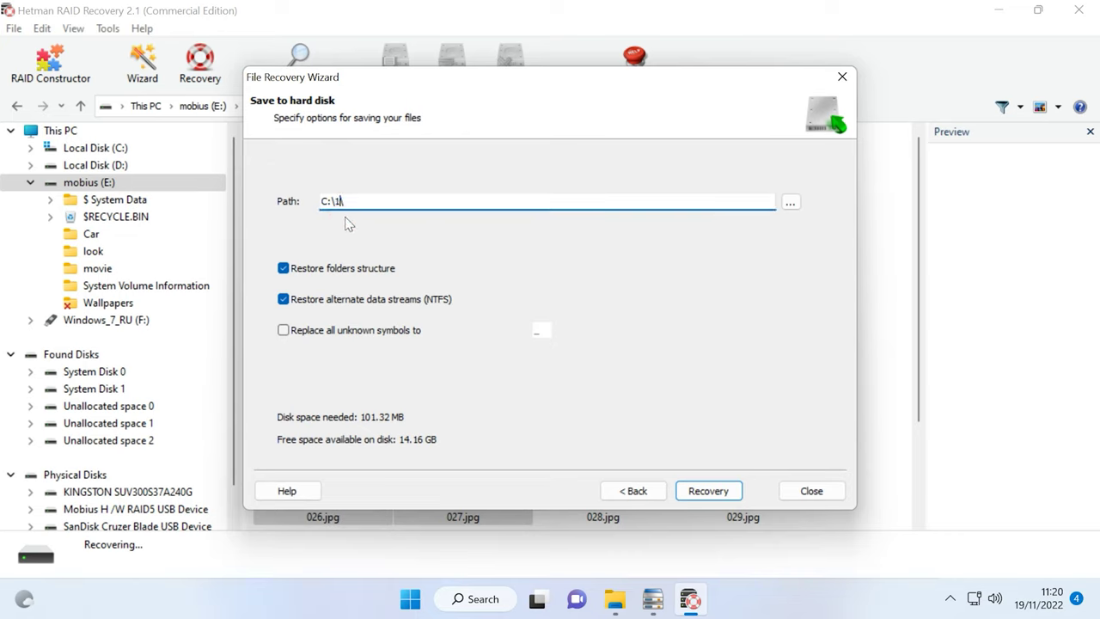
click(710, 494)
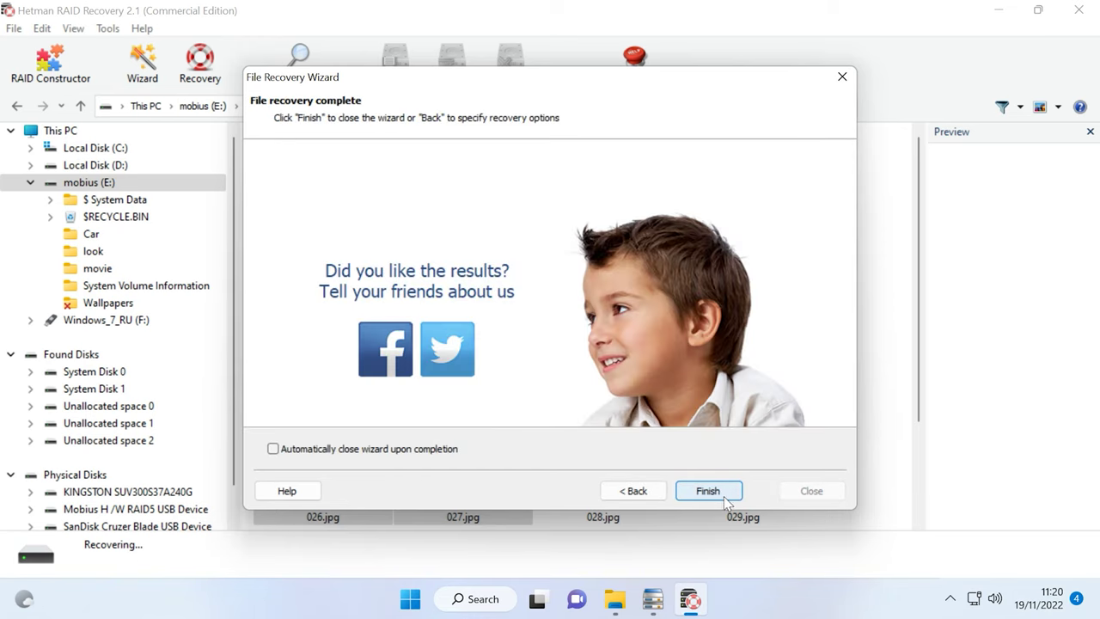
Step: Close the finished recovery wizard and check the recovered files in File Explorer, in C:\1 and its Wallpapers subfolder
click(709, 492)
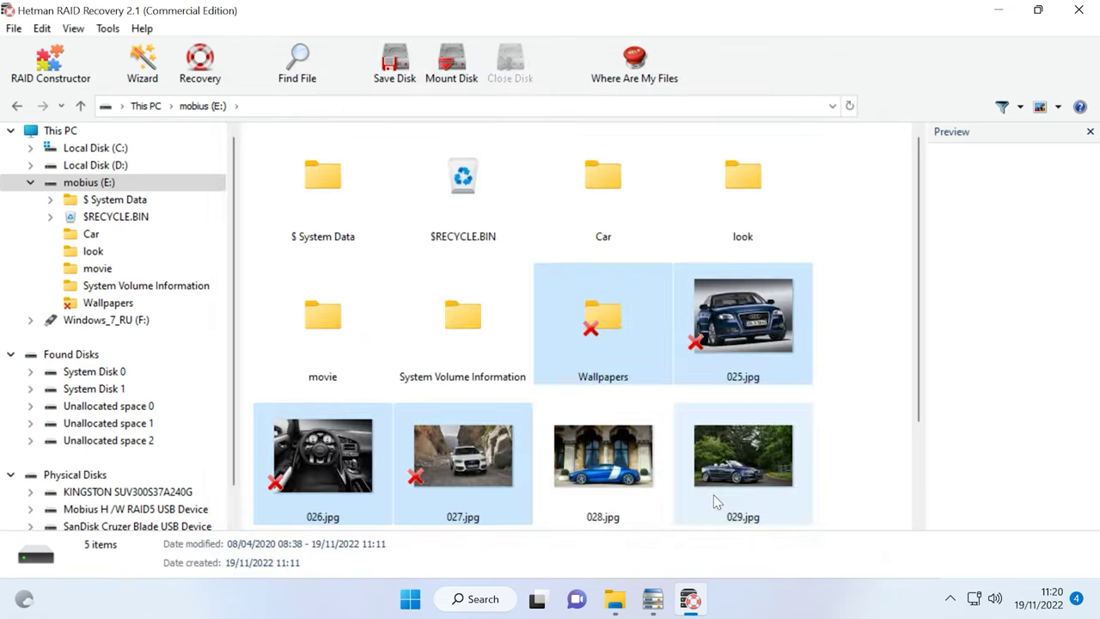
click(615, 600)
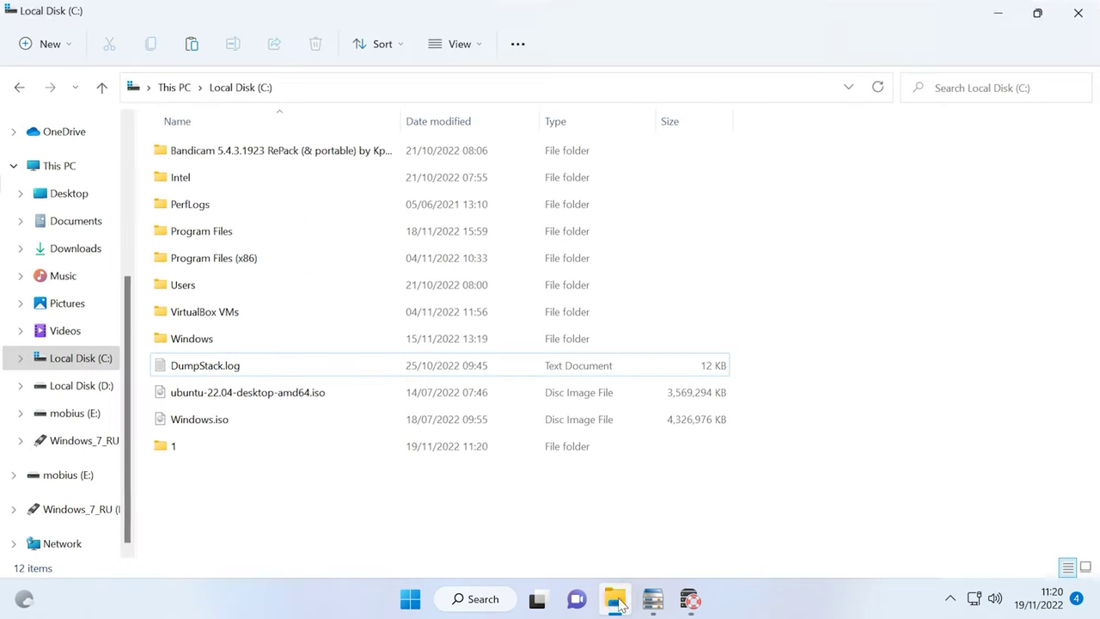
double_click(234, 449)
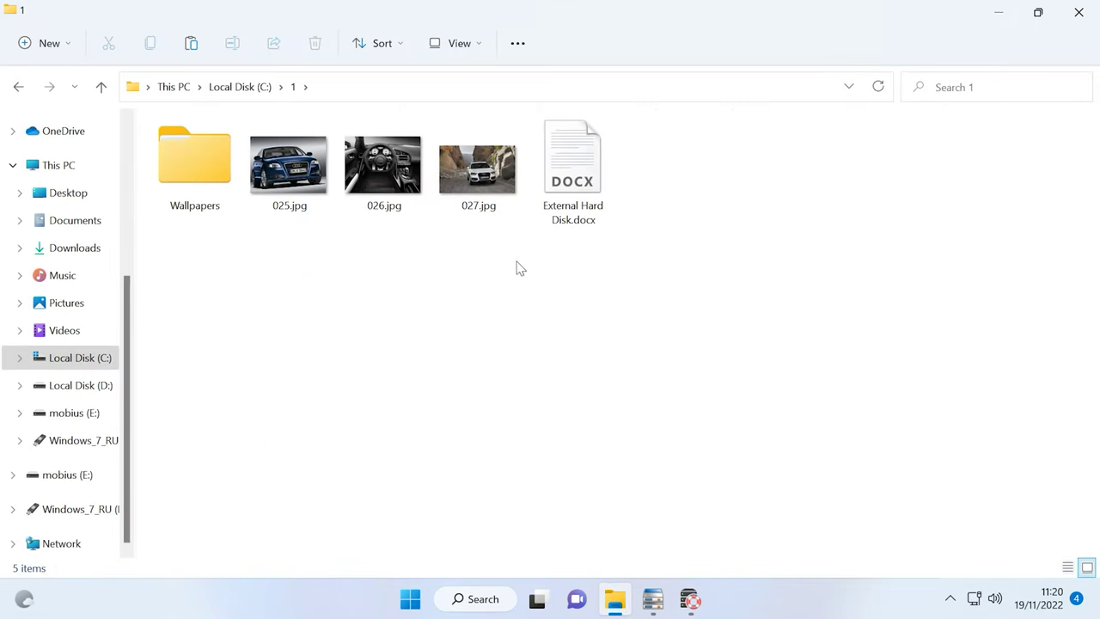
double_click(215, 176)
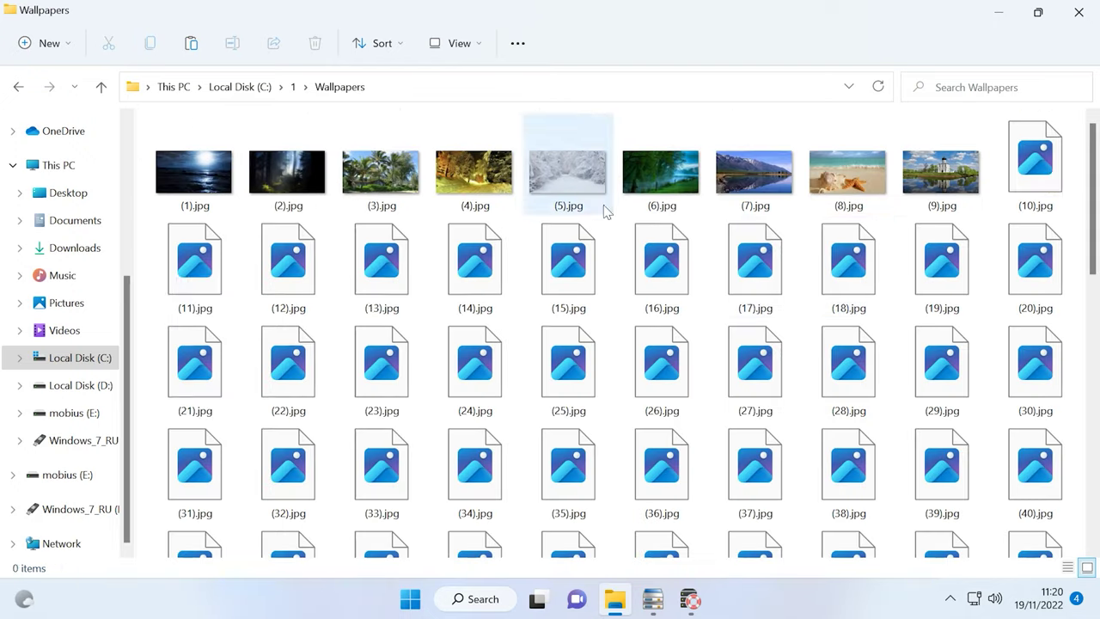
mouse_move(1089, 238)
mouse_down()
mouse_move(1093, 524)
mouse_move(1091, 230)
mouse_up()
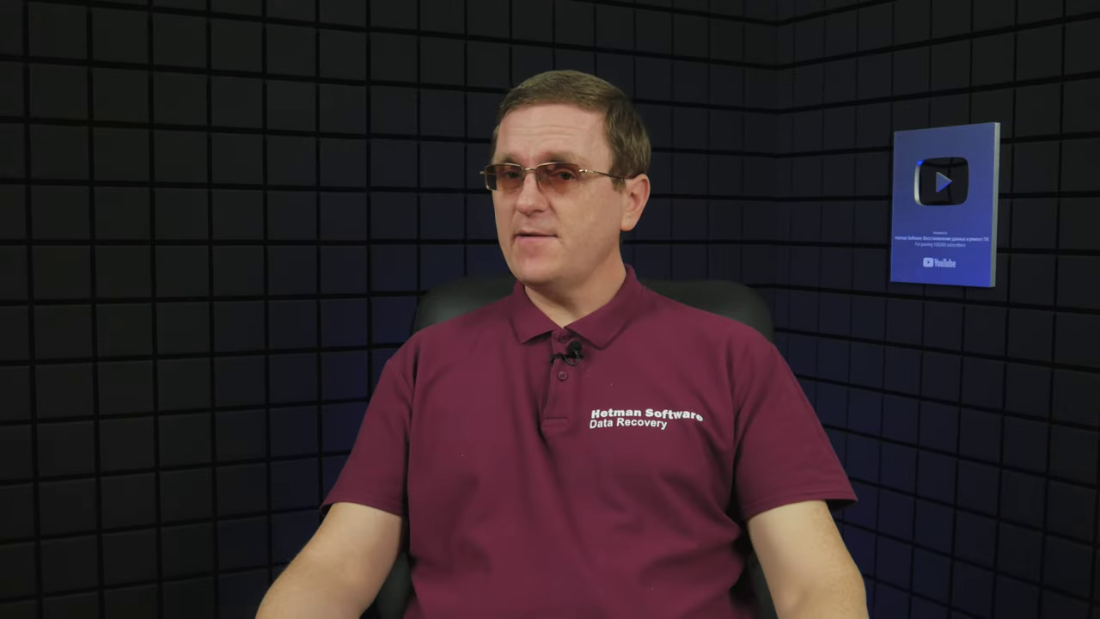
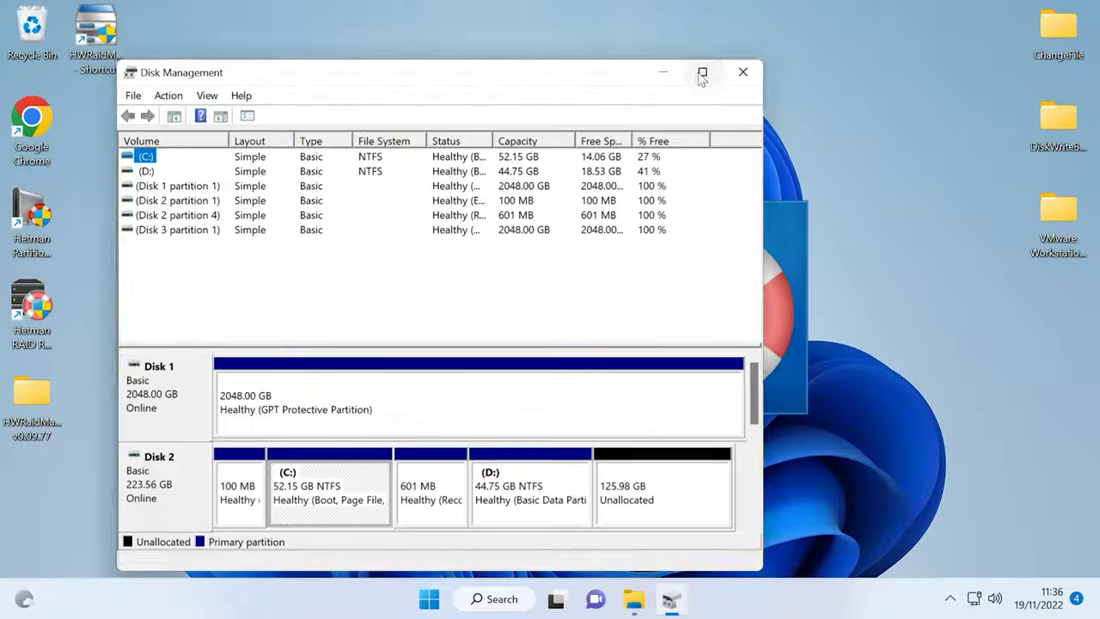
Step: Examine the array's member disks in Disk Management and the details of Disks 1, 3 and 4 in Hetman RAID Recovery's drive manager
click(702, 73)
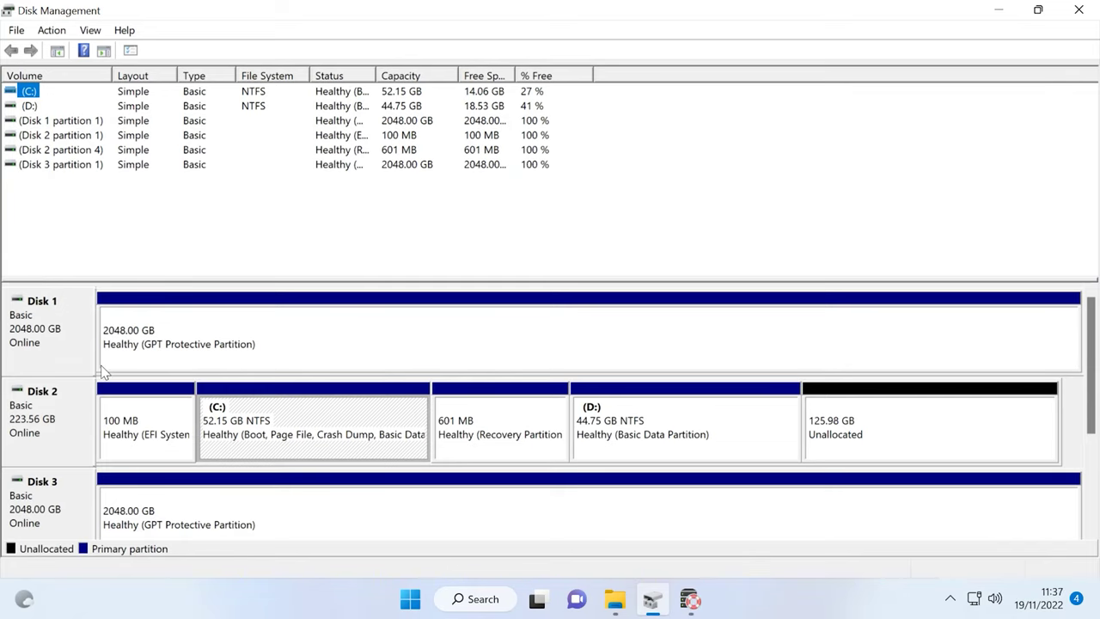
drag(1092, 396, 1093, 460)
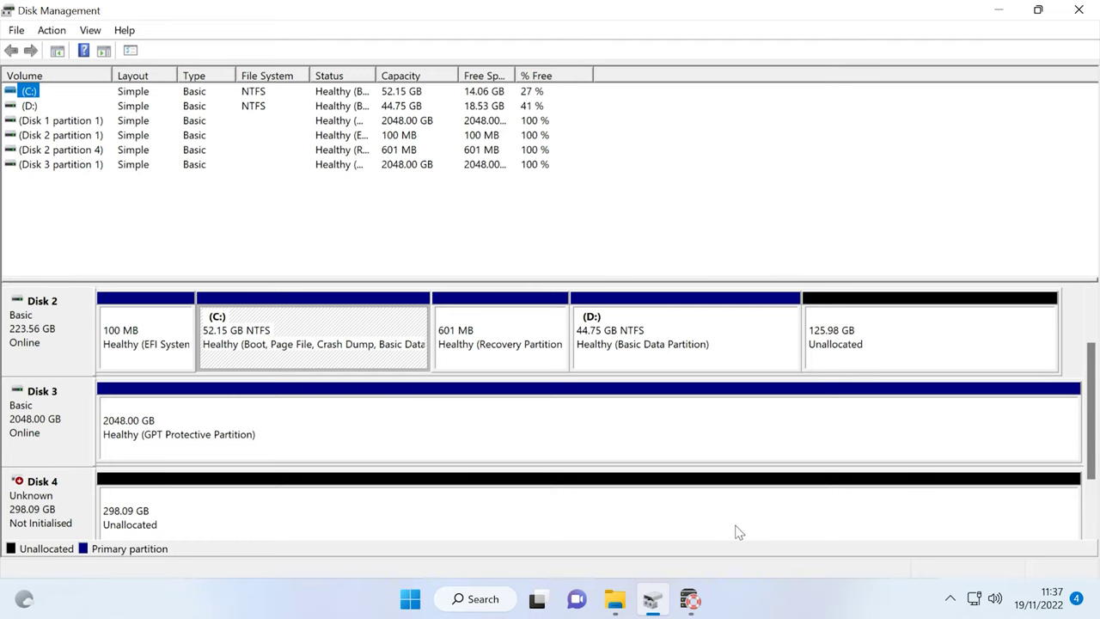
click(691, 601)
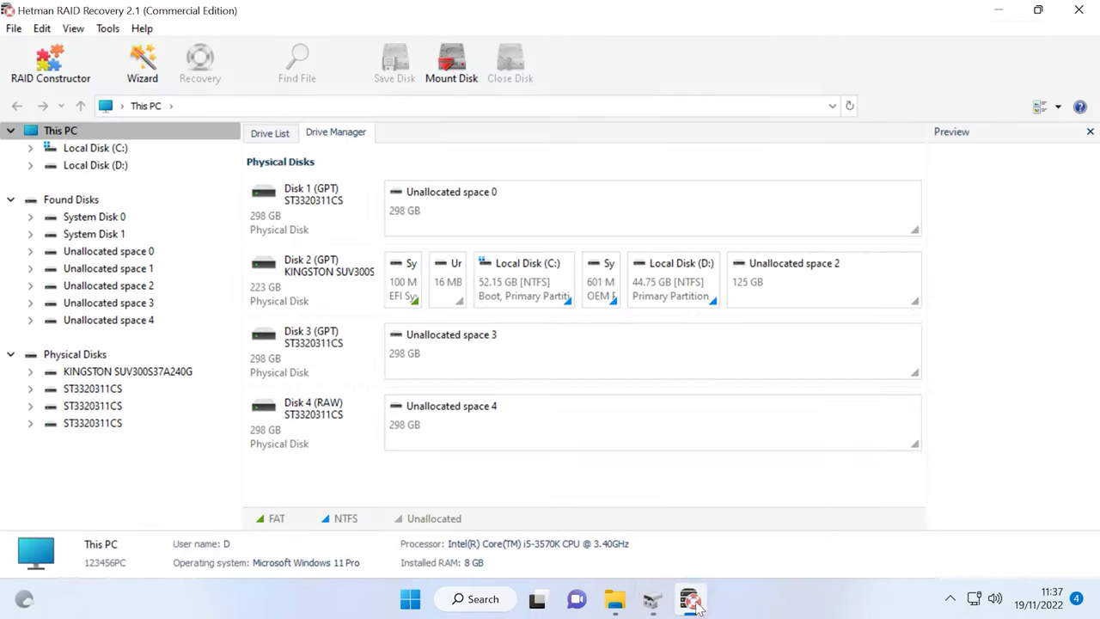
click(344, 209)
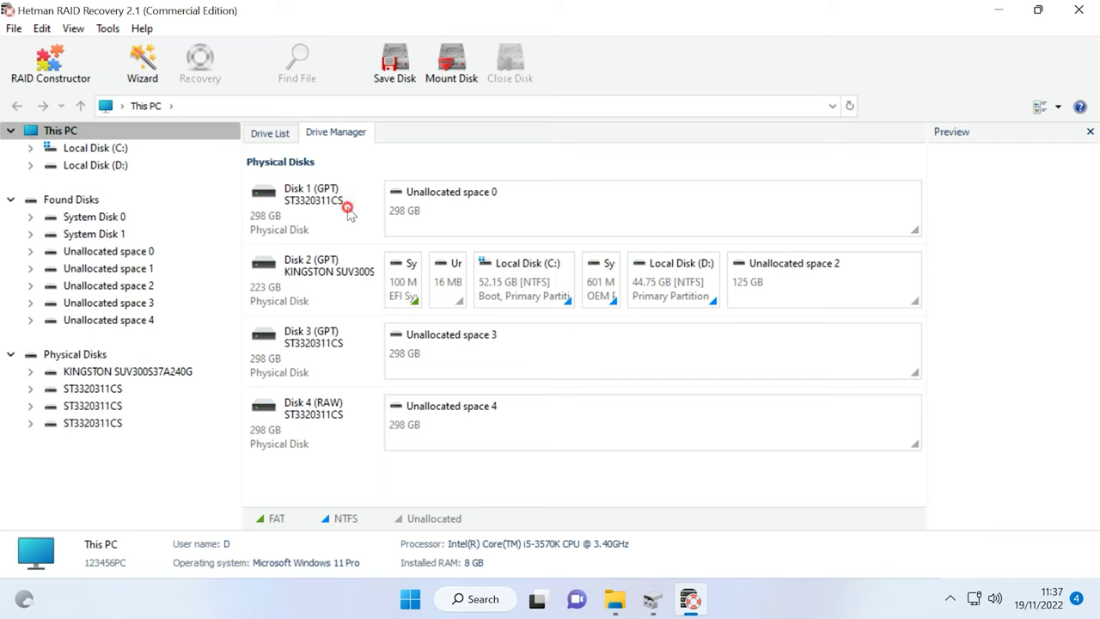
click(352, 359)
click(361, 423)
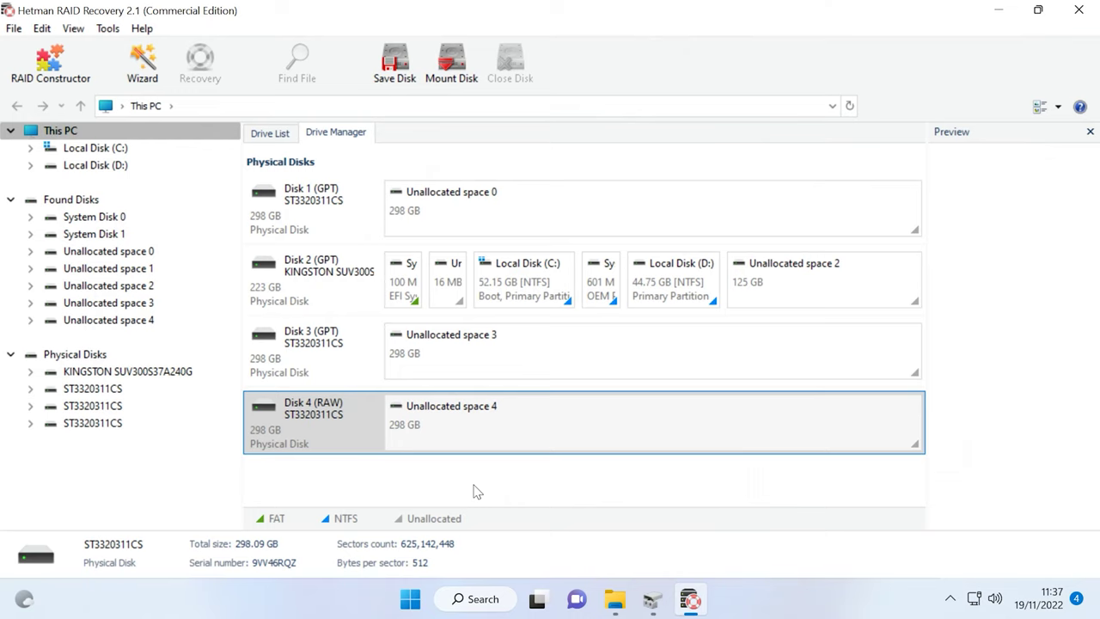
Step: Start the RAID Constructor in manual mode and set the RAID type to RAID 5 (Parity)
click(51, 68)
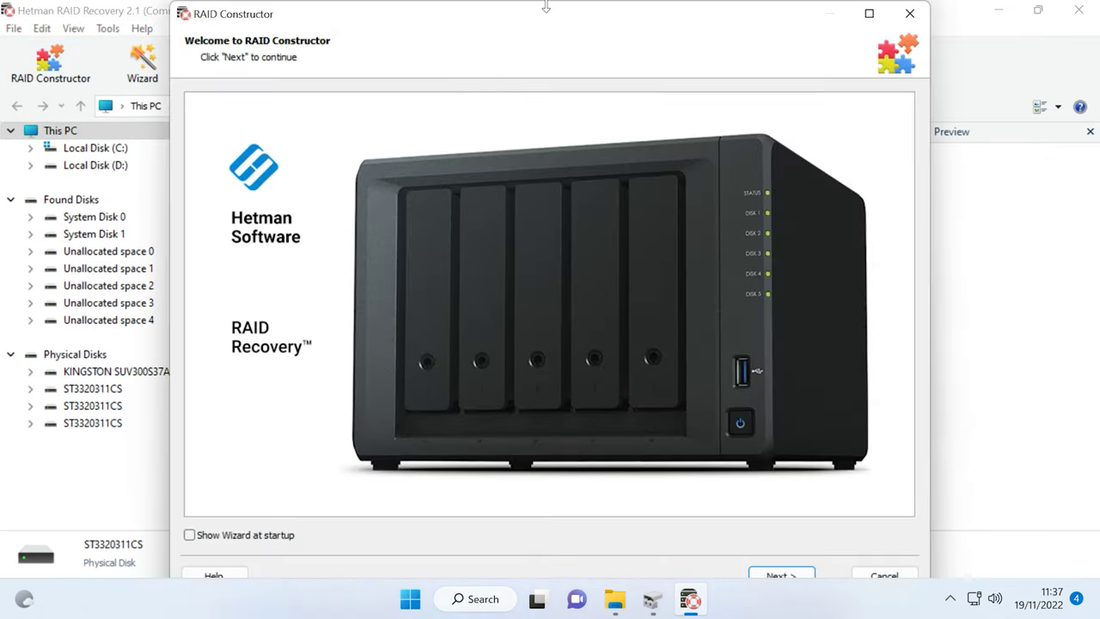
click(780, 575)
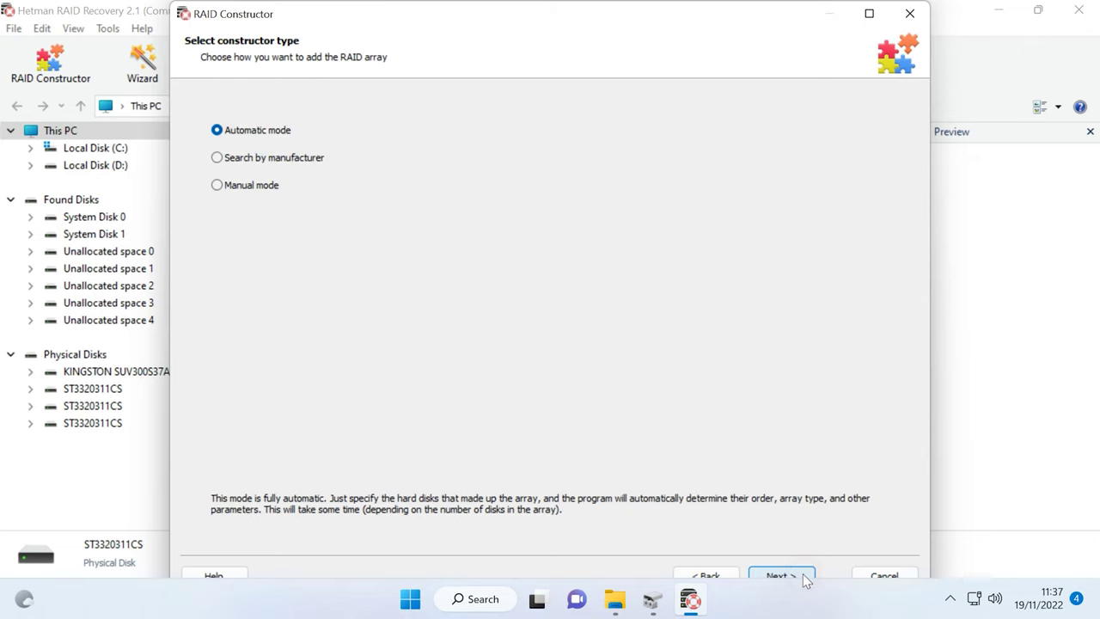
click(244, 189)
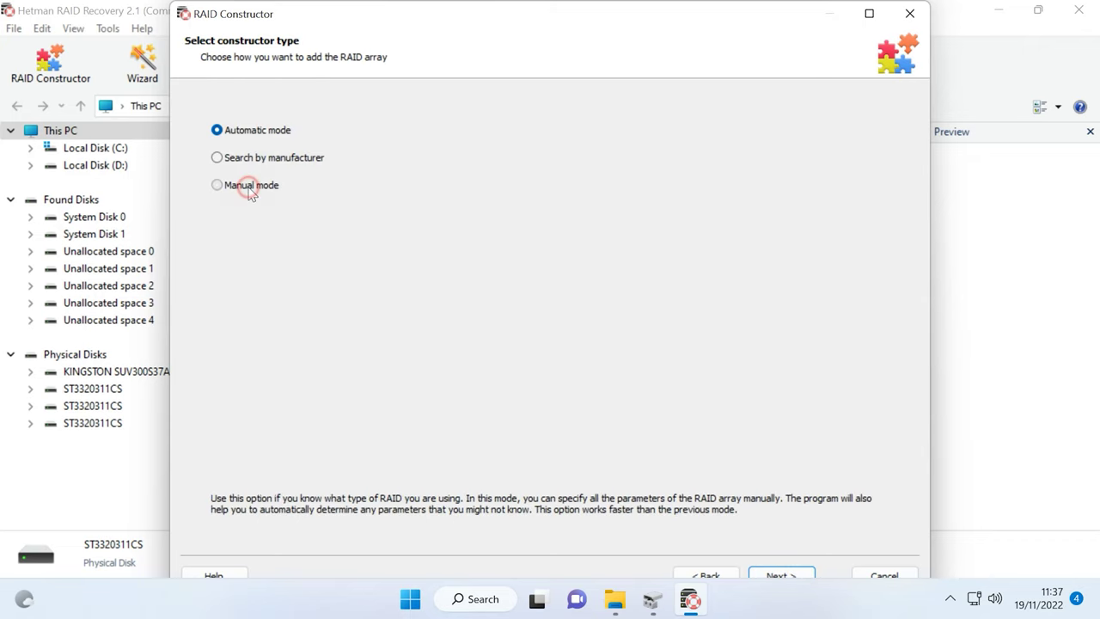
click(806, 574)
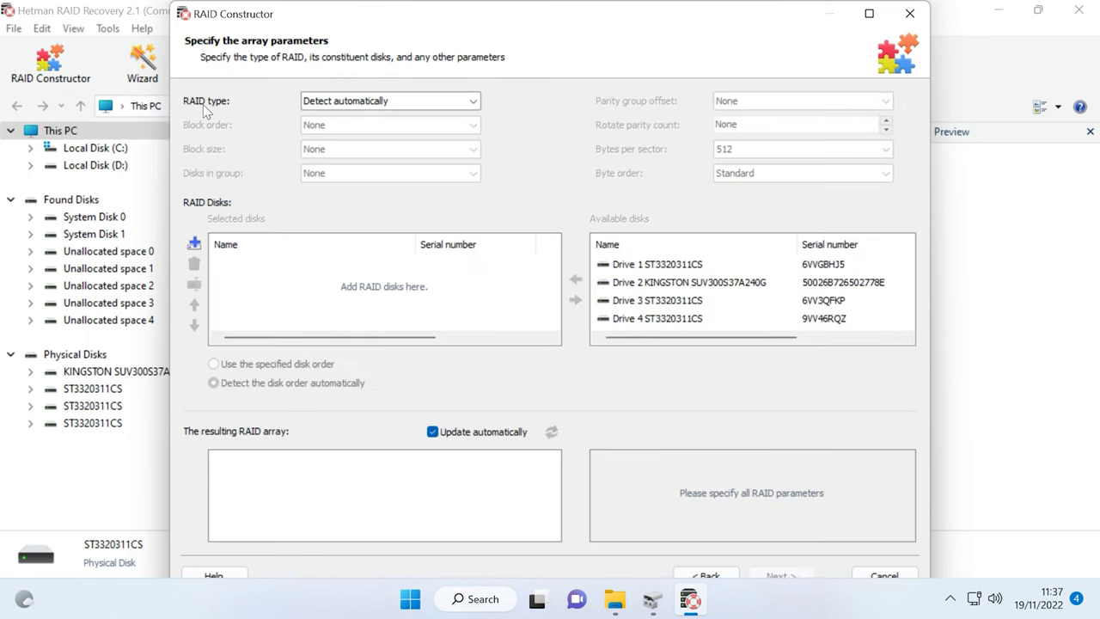
click(393, 105)
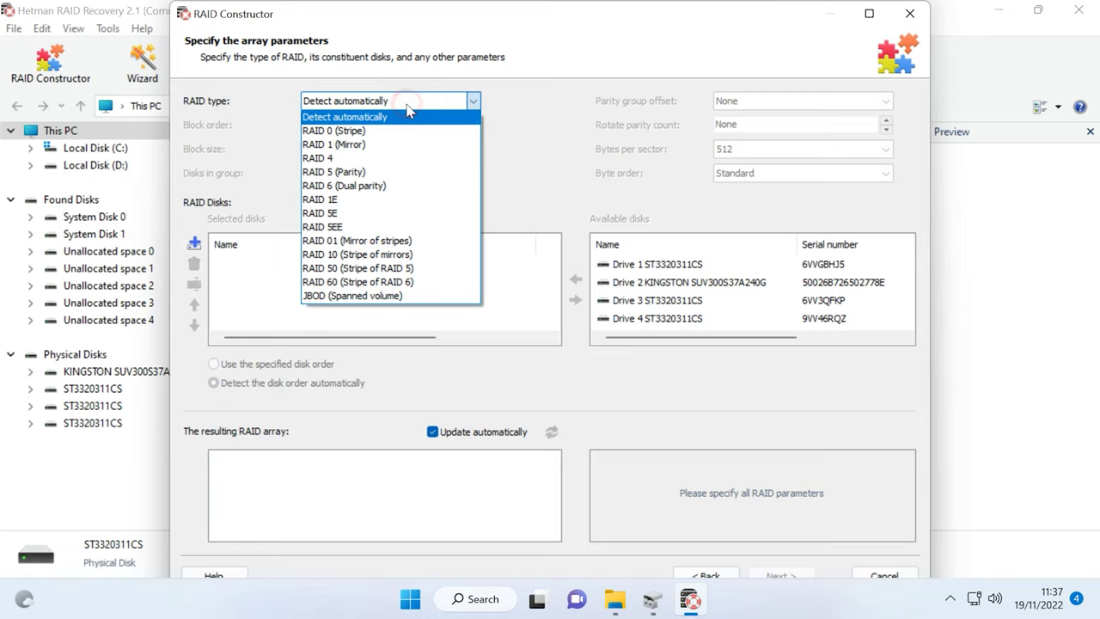
click(352, 171)
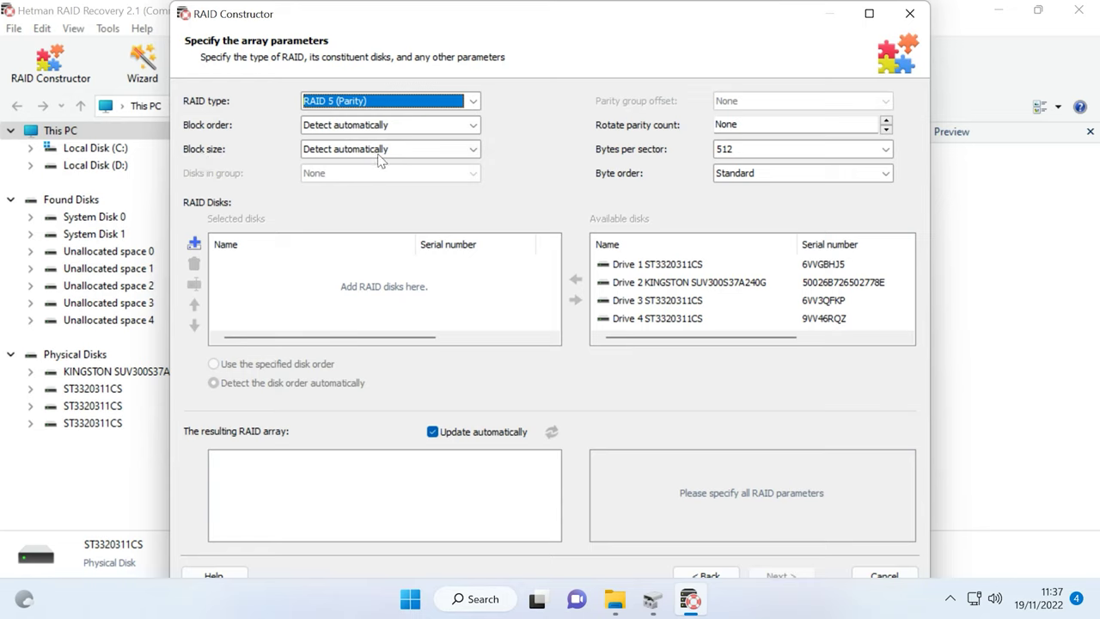
Step: Add Drives 1, 3 and 4 (ST3320311CS) to the array and run the configuration search with automatic disk order detection
click(651, 264)
ctrl+click(658, 301)
ctrl+click(658, 319)
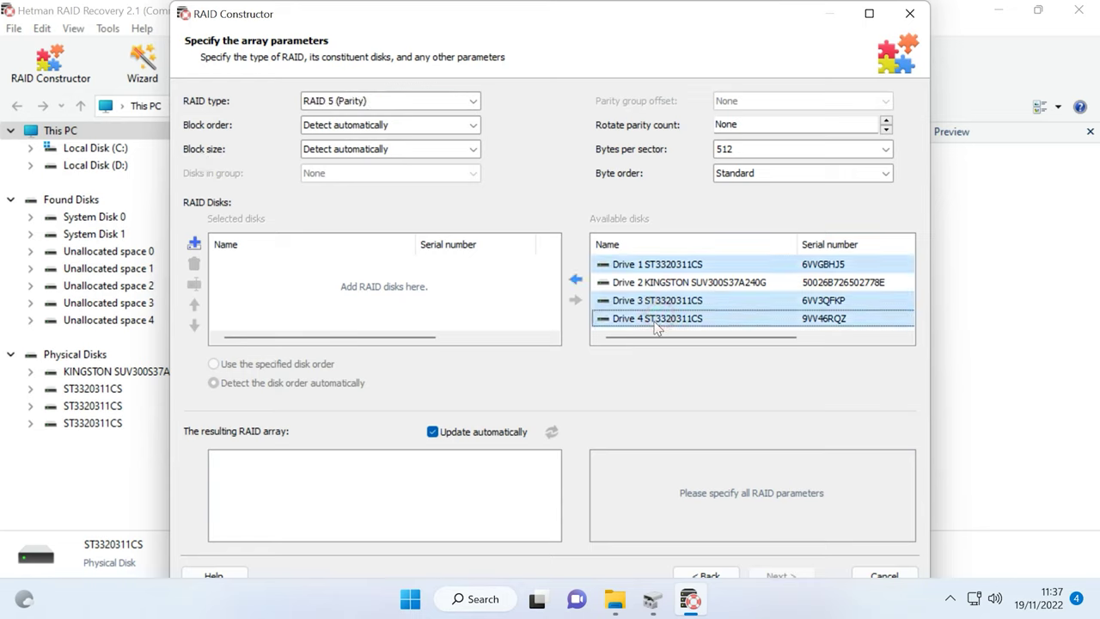
click(576, 280)
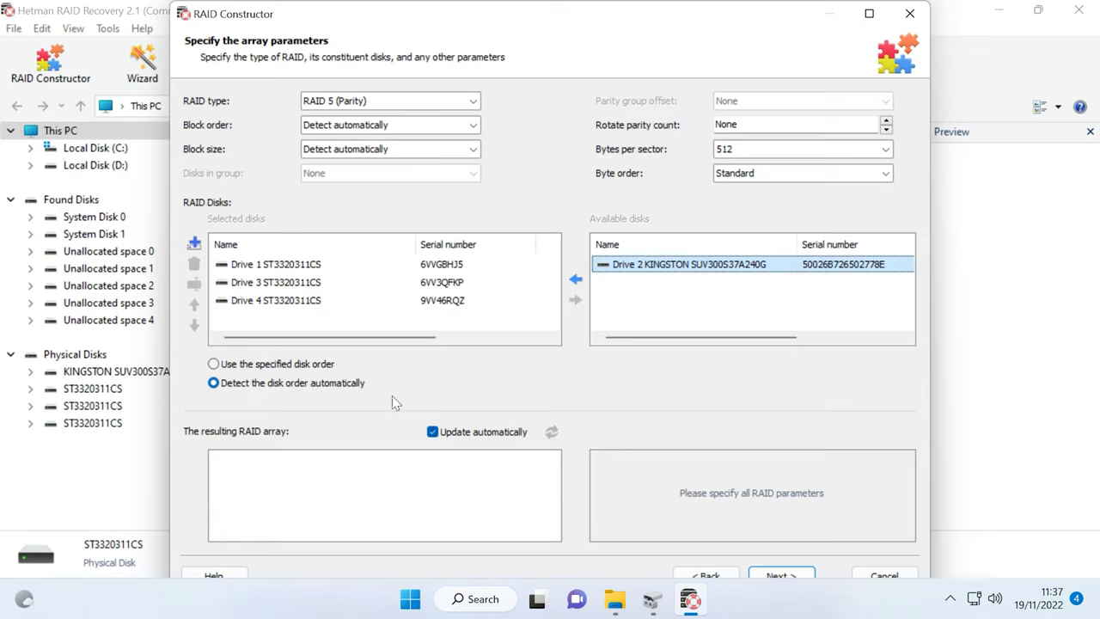
click(791, 576)
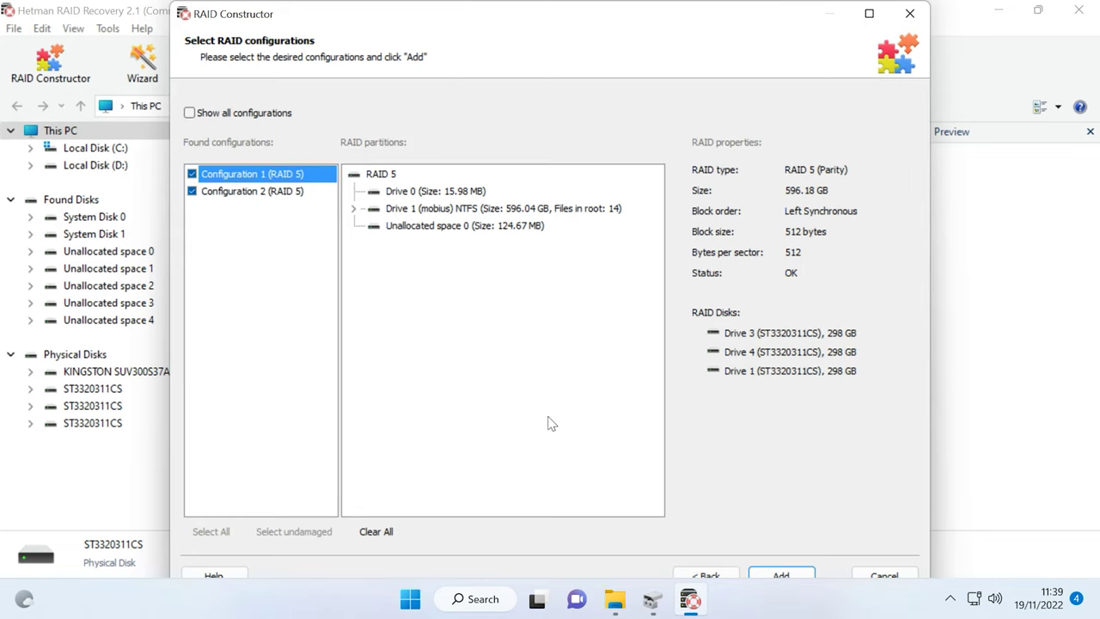
Step: Compare the properties of Configurations 1 and 2 and examine the files in Configuration 2's mobius partition
click(254, 192)
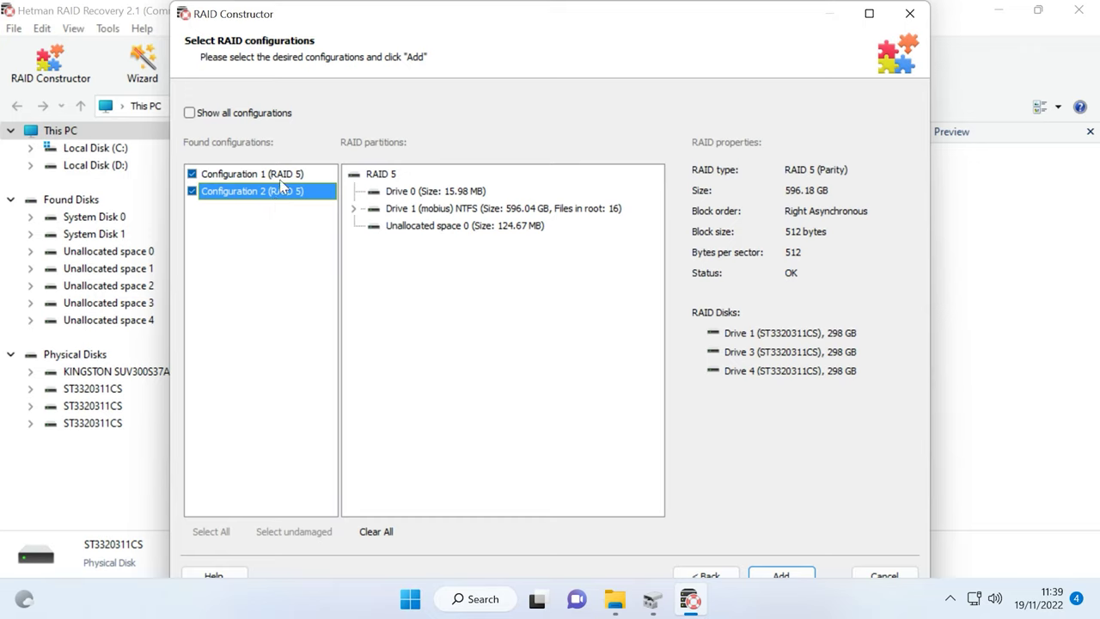
click(279, 174)
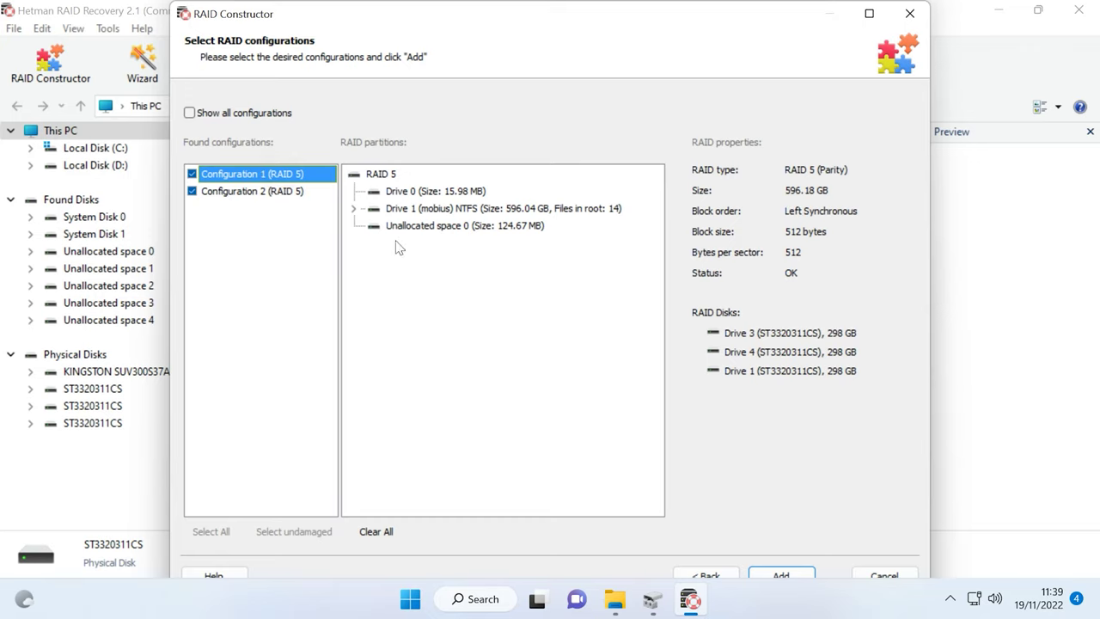
click(200, 193)
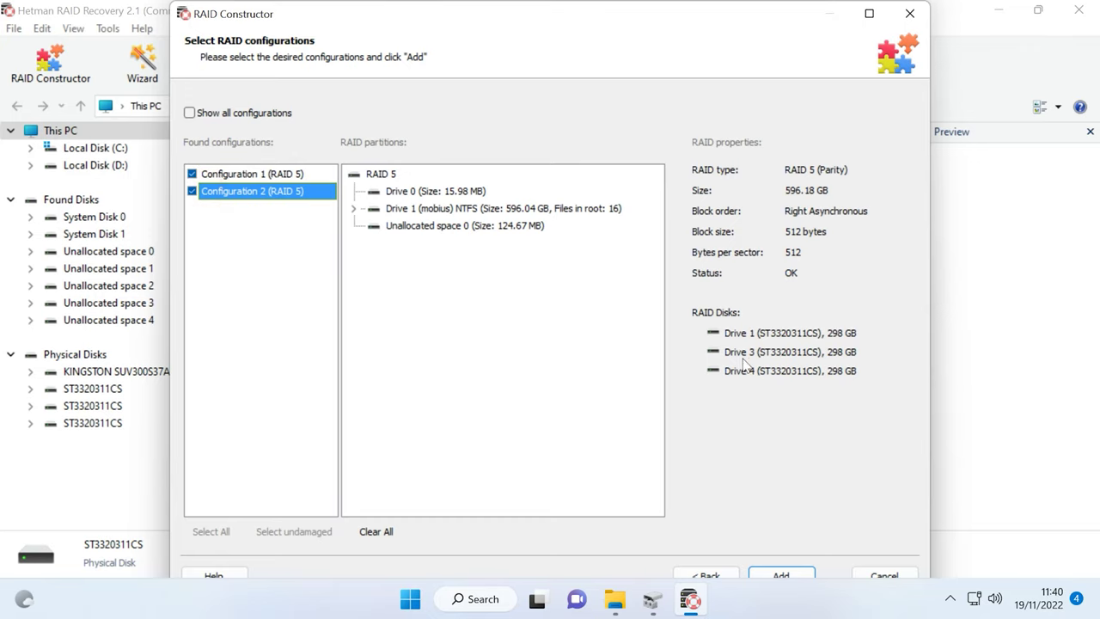
click(353, 208)
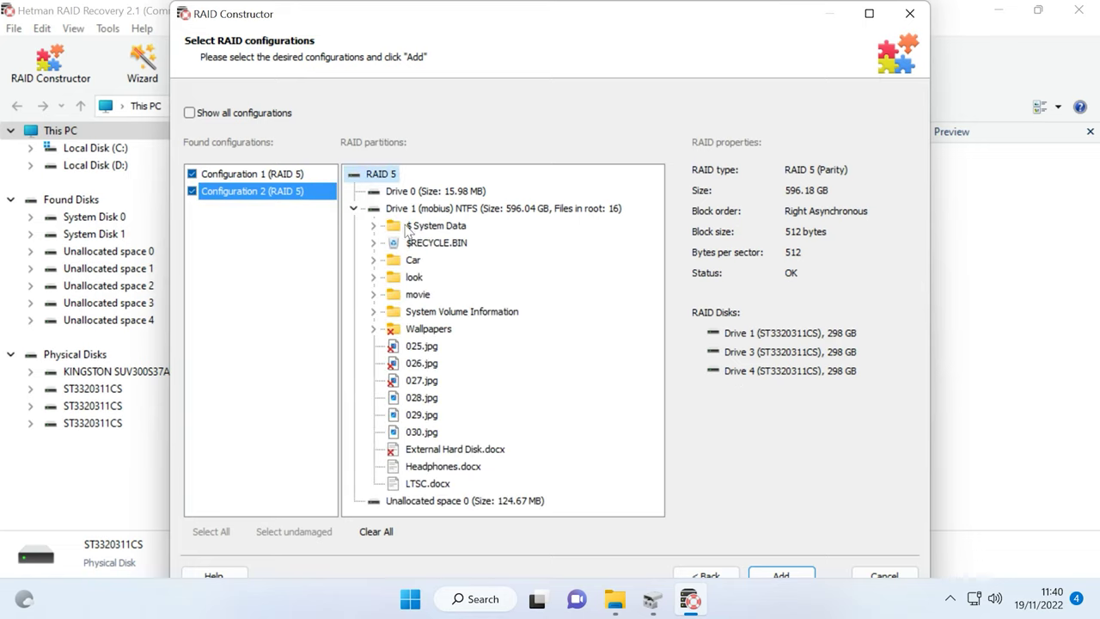
click(351, 209)
click(301, 191)
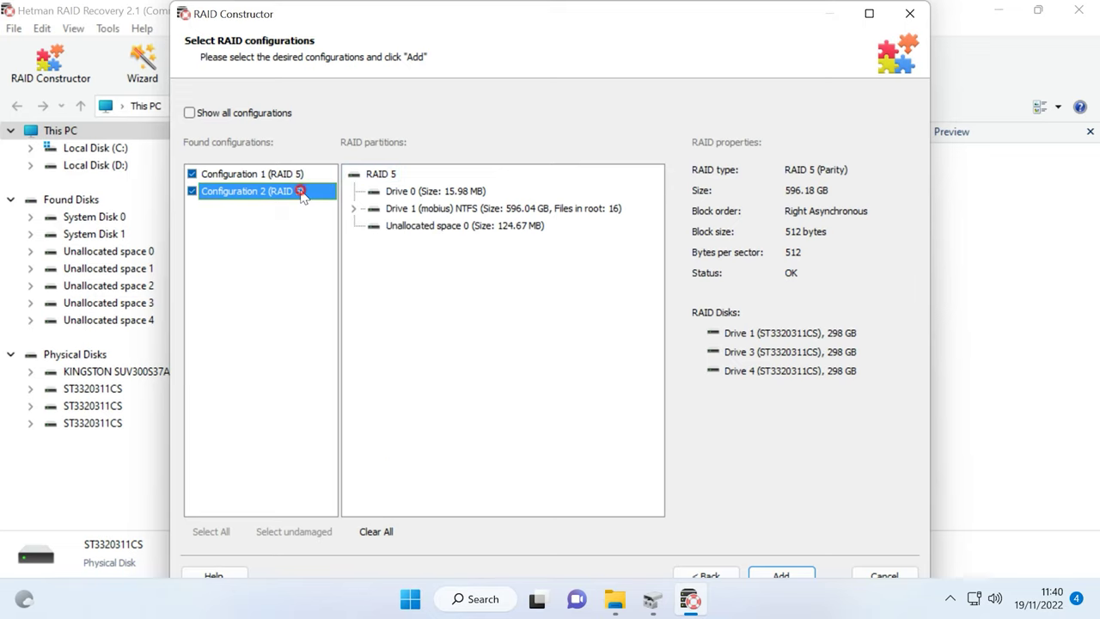
Step: Exclude Configuration 1 and add only Configuration 2 (RAID 5) to the program
click(192, 173)
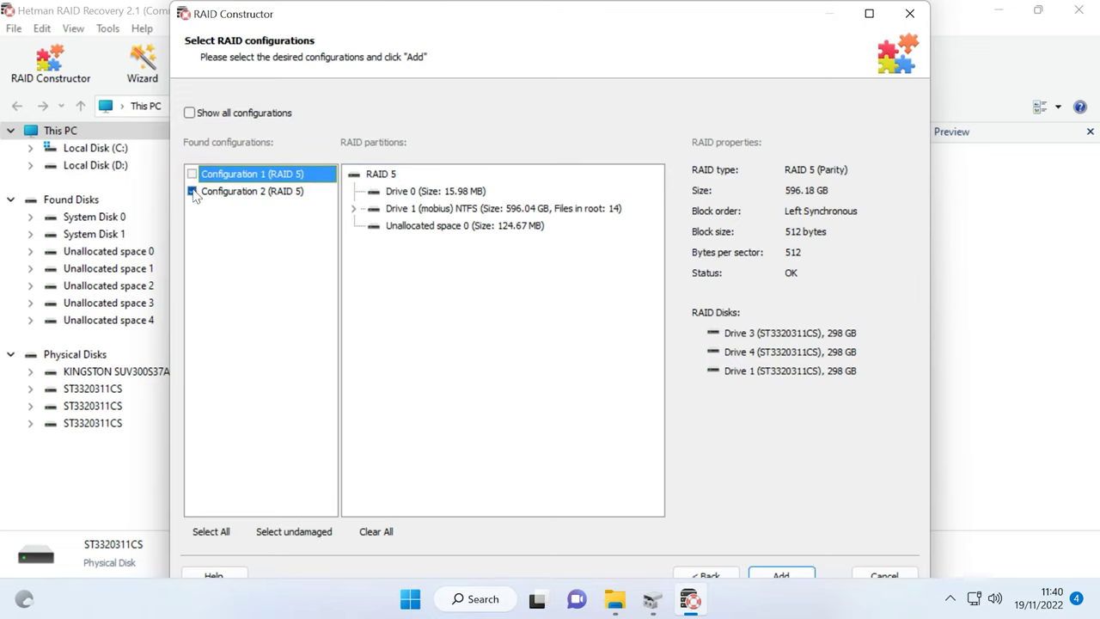
click(236, 194)
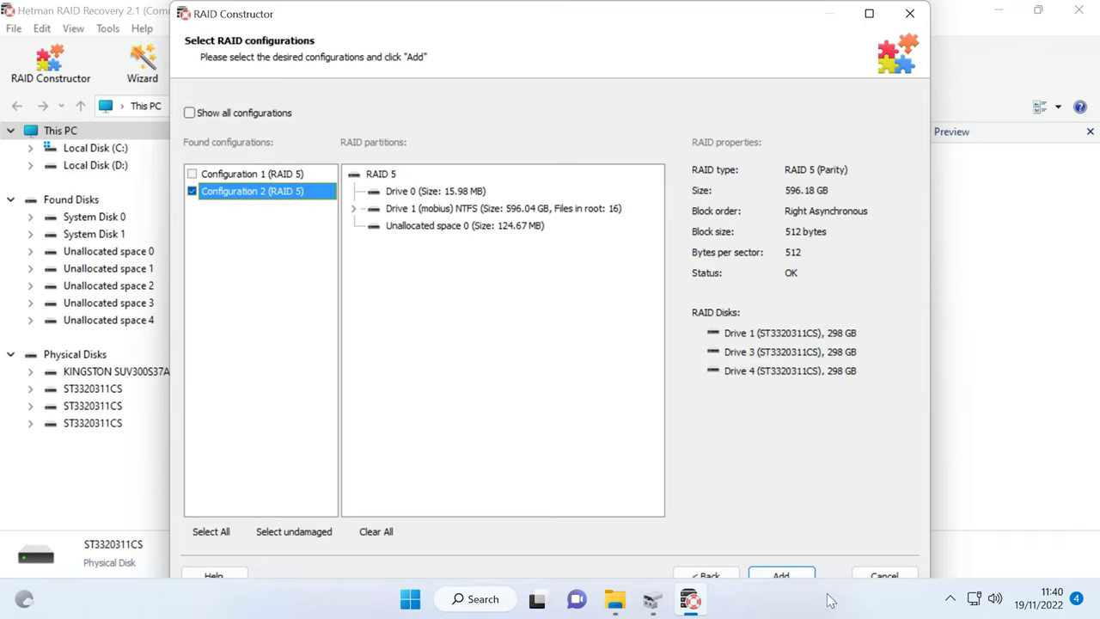
click(792, 573)
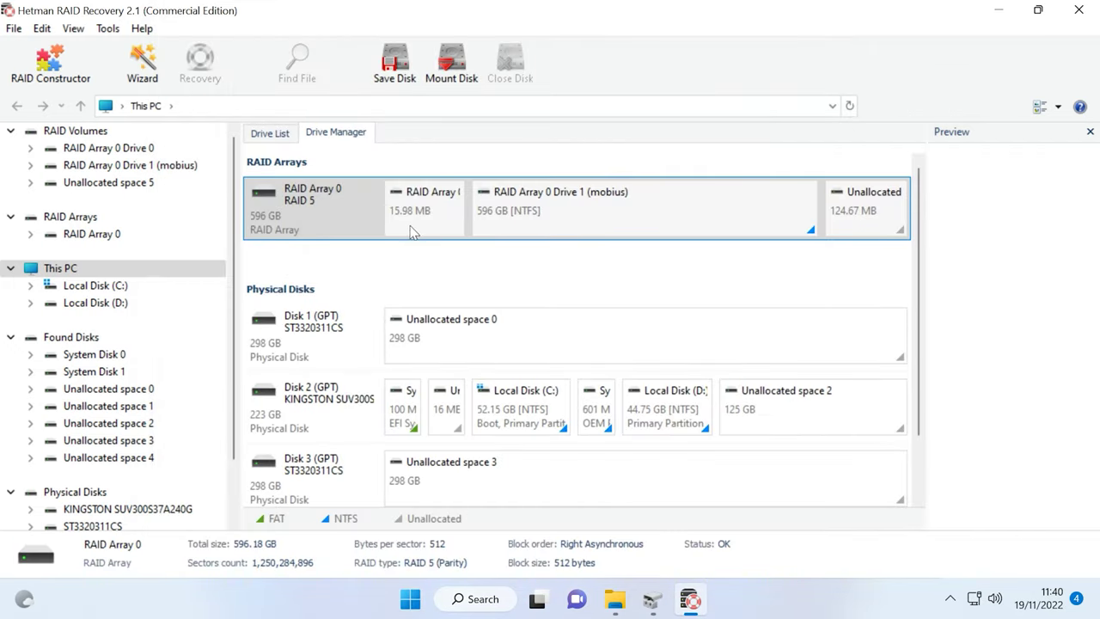
Step: Open the RAID Array 0 Drive 1 (mobius) volume and analyse it with a fast scan
click(624, 206)
right_click(623, 205)
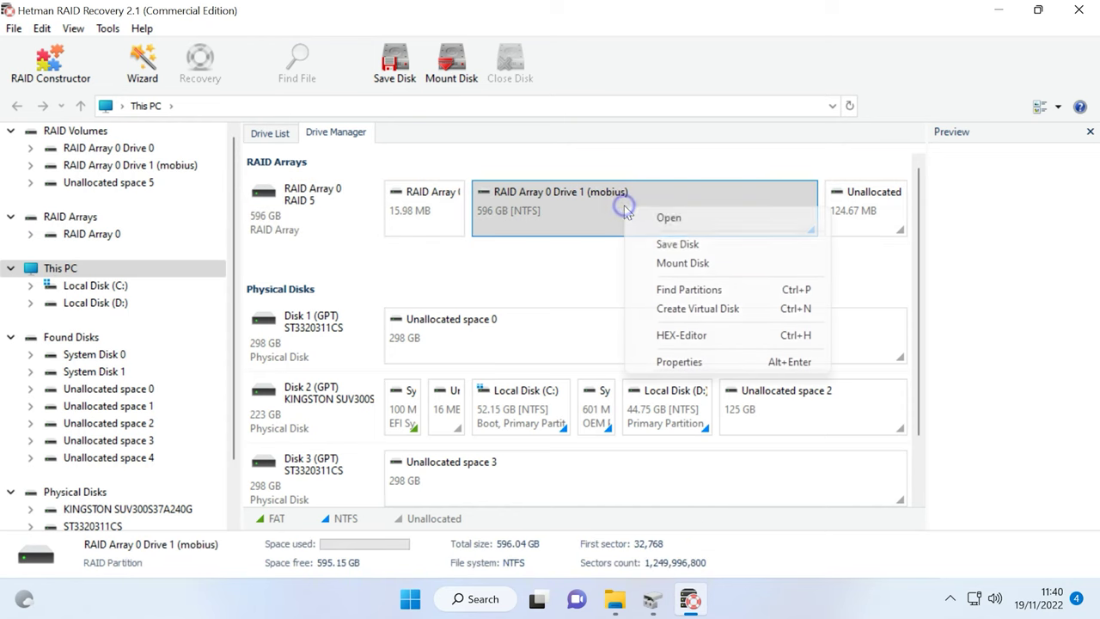
click(692, 220)
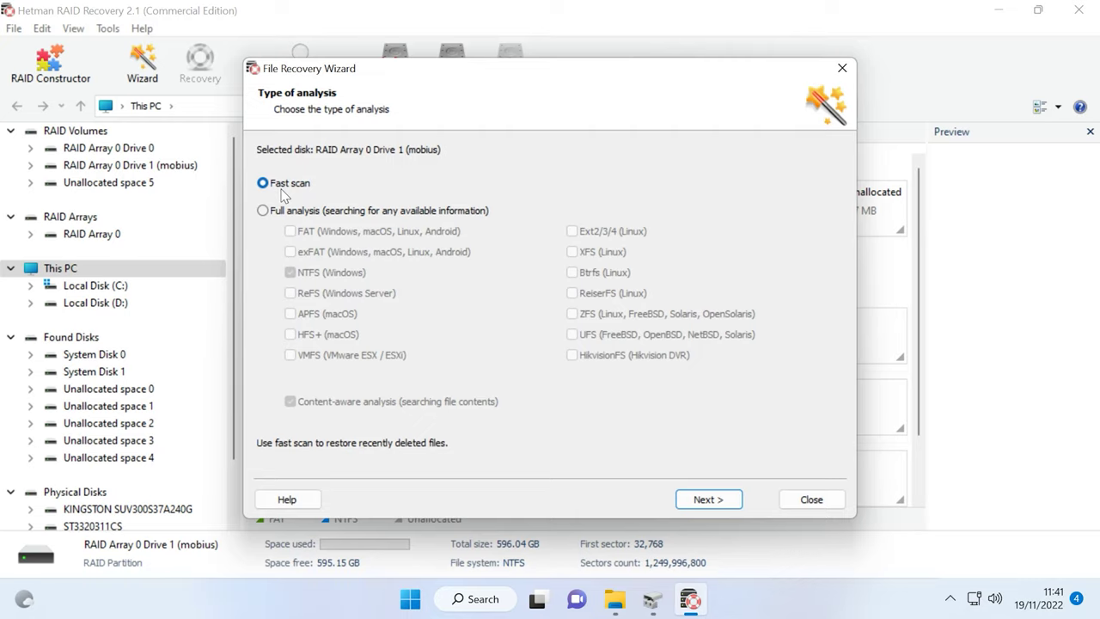
click(732, 504)
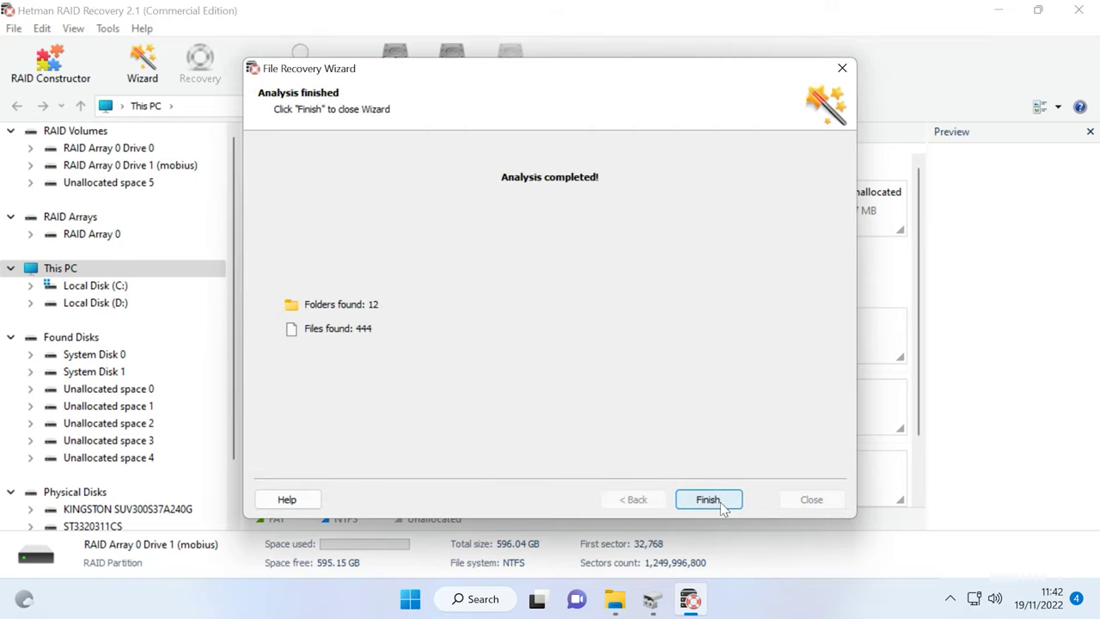
click(709, 500)
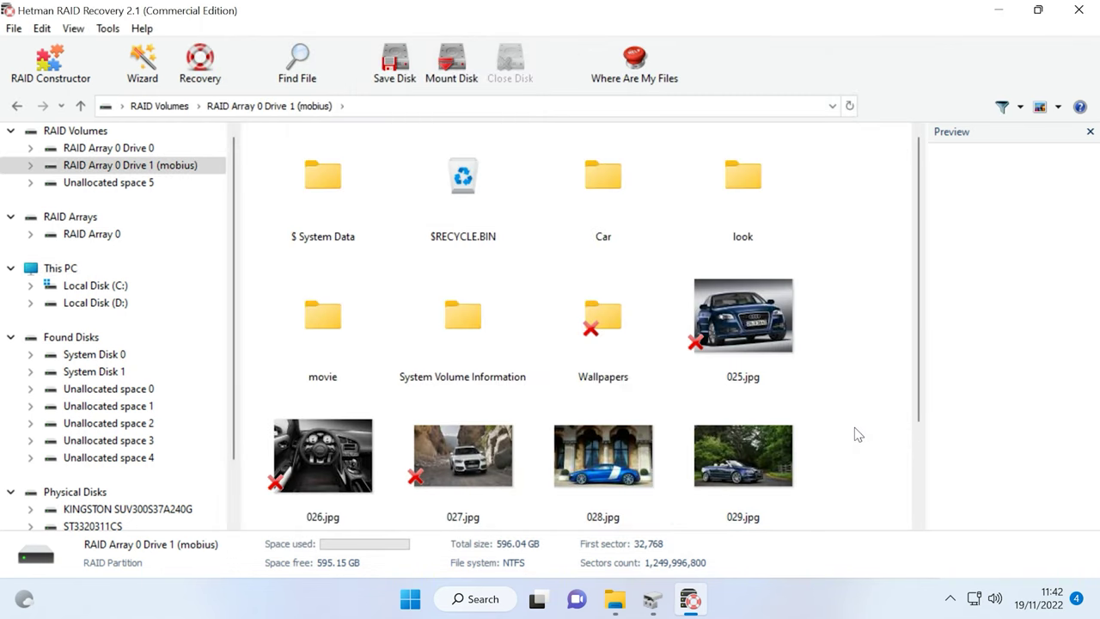
Step: Look through the found files on the mobius volume, preview 025.jpg and view the deleted Wallpapers folder
scroll(917, 358, down, 2)
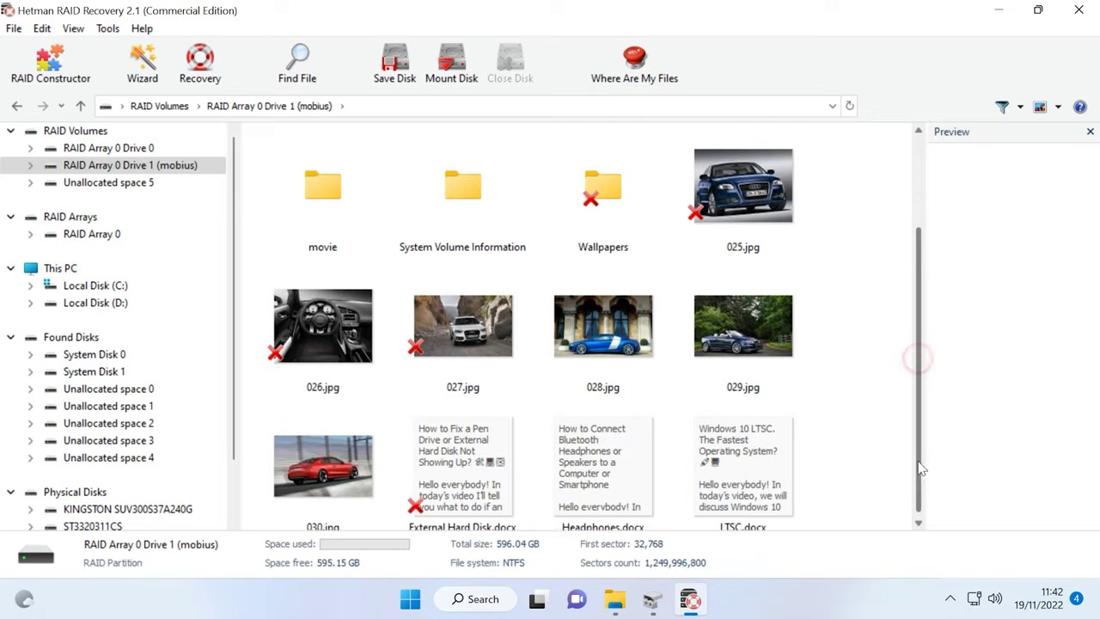
scroll(919, 321, up, 2)
click(717, 328)
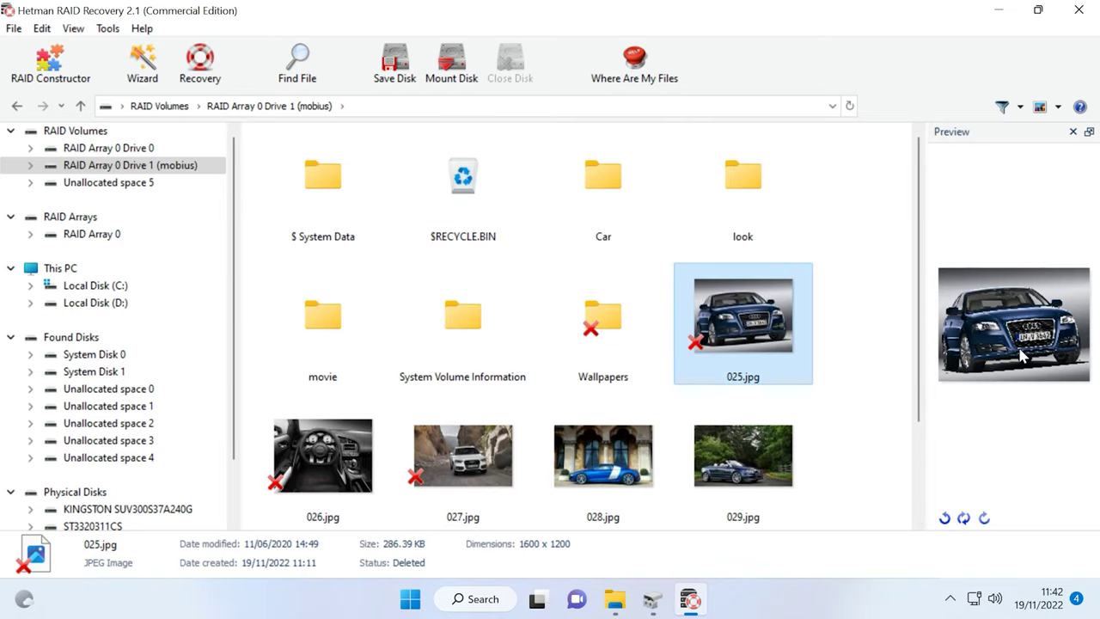
double_click(622, 347)
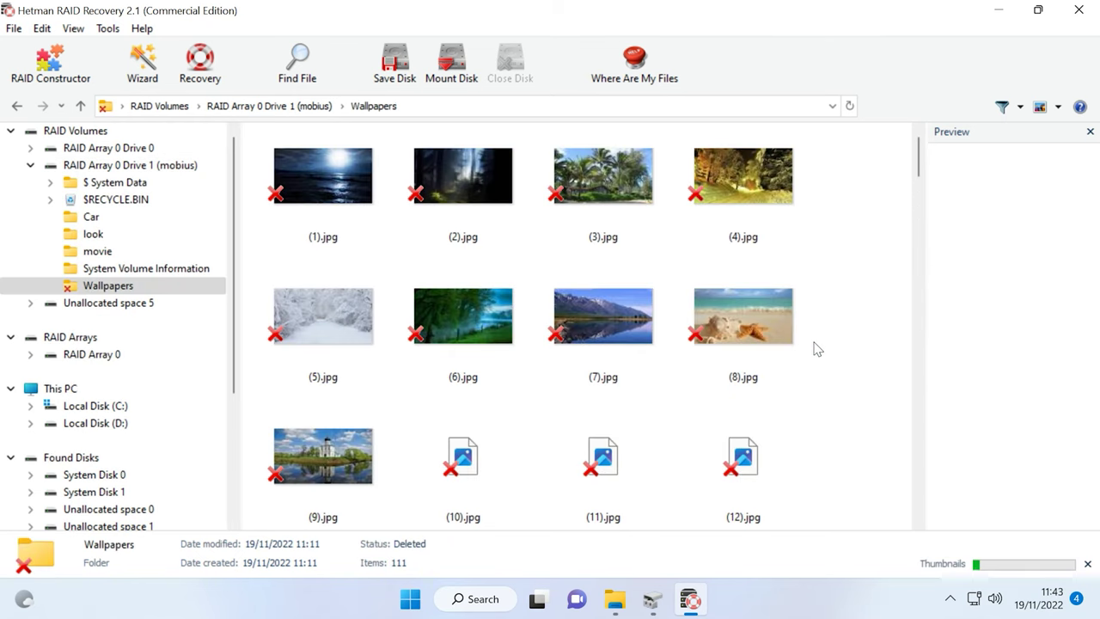
Step: Return to the mobius volume's root and select the deleted Wallpapers folder, 025.jpg, 026.jpg, 027.jpg and External Hard Disk.docx
click(80, 106)
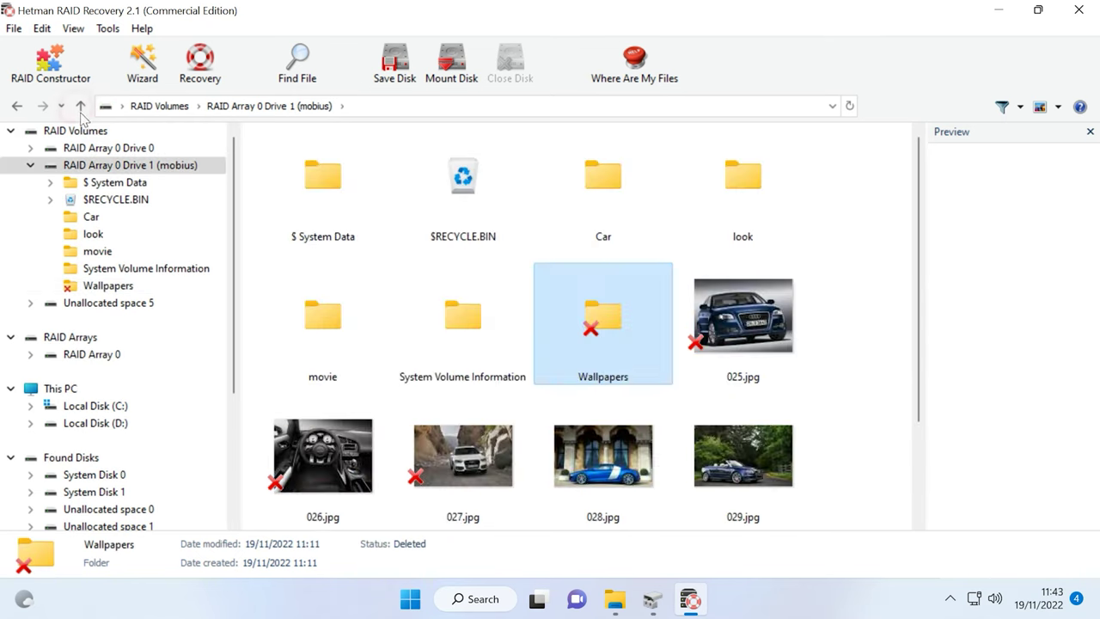
click(864, 280)
drag(864, 280, 665, 353)
ctrl+click(277, 445)
ctrl+click(433, 445)
scroll(434, 451, down, 1)
ctrl+click(434, 461)
scroll(428, 406, up, 1)
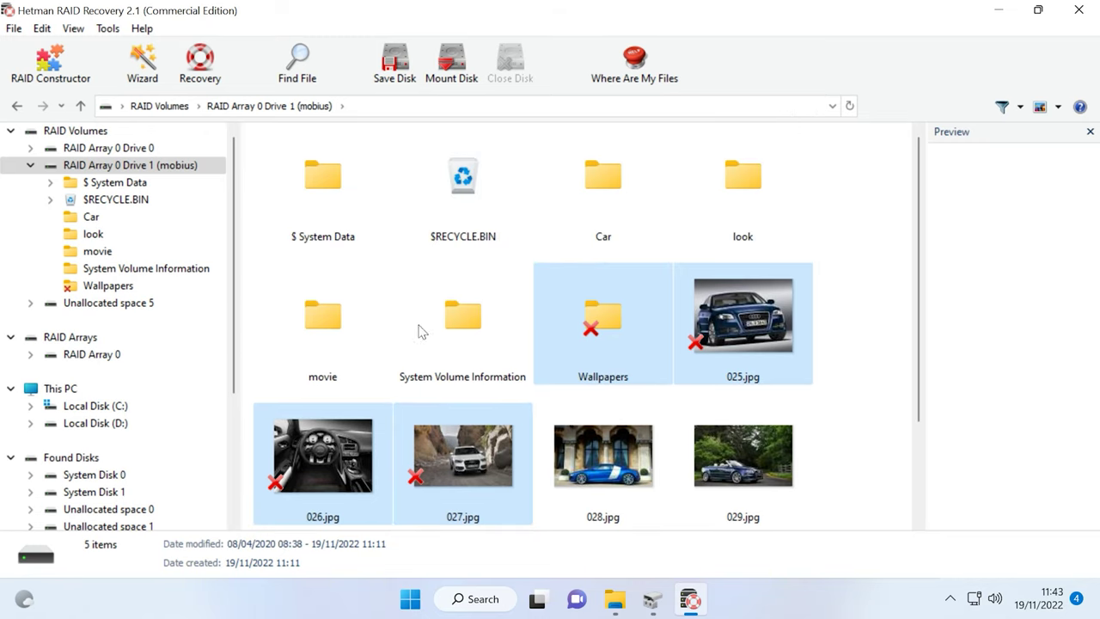
Step: Recover the selected items to the hard disk in C:\20\ and close the recovery wizard
click(200, 69)
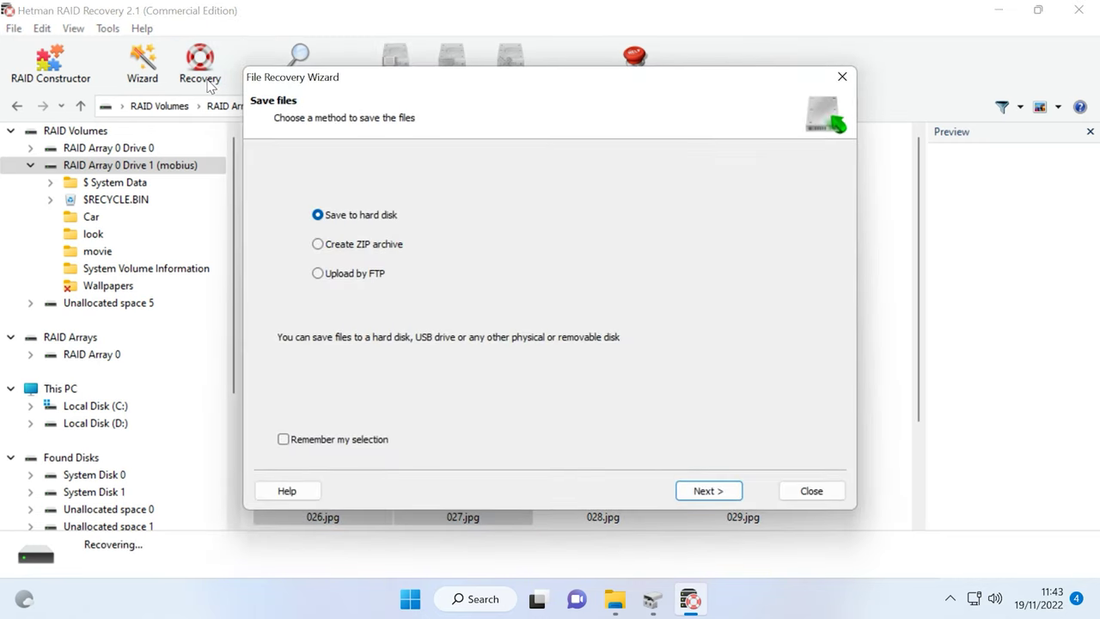
click(699, 490)
click(339, 201)
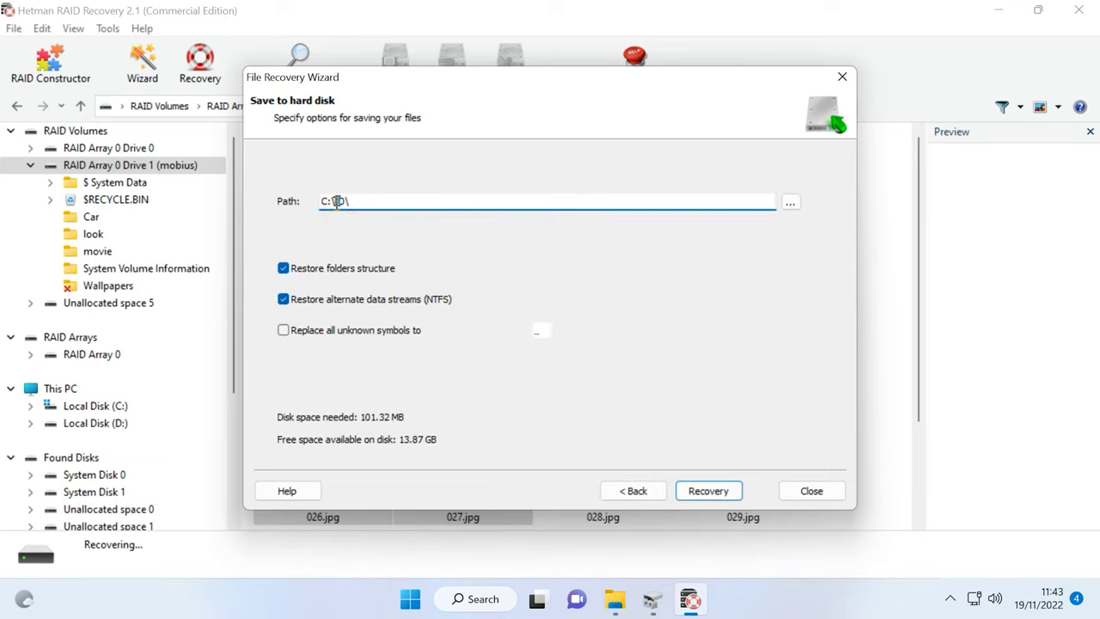
click(720, 491)
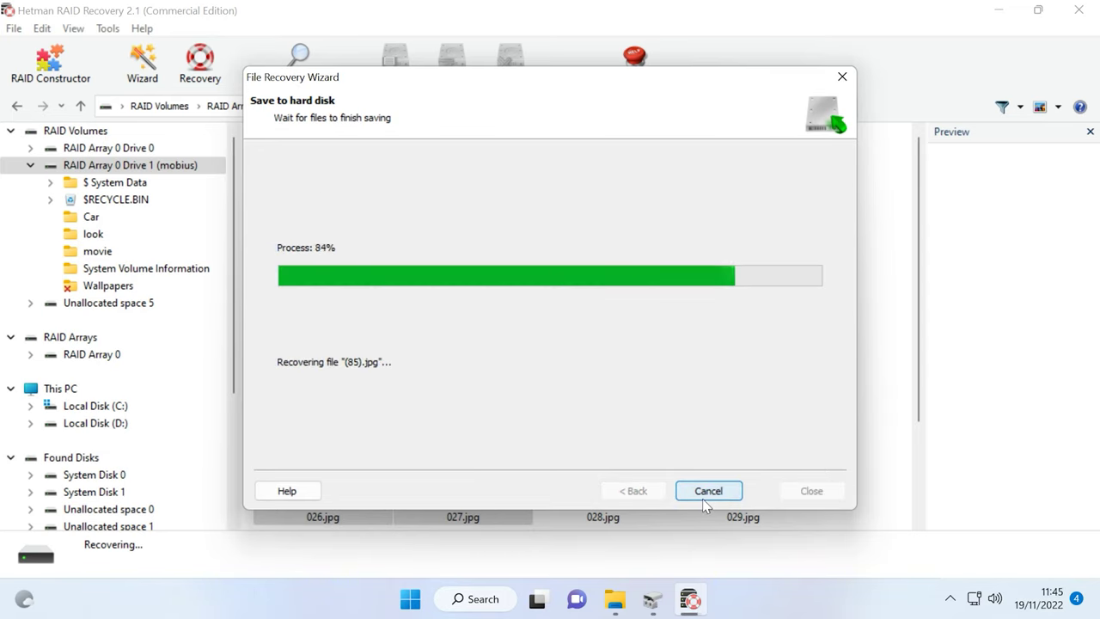
click(711, 493)
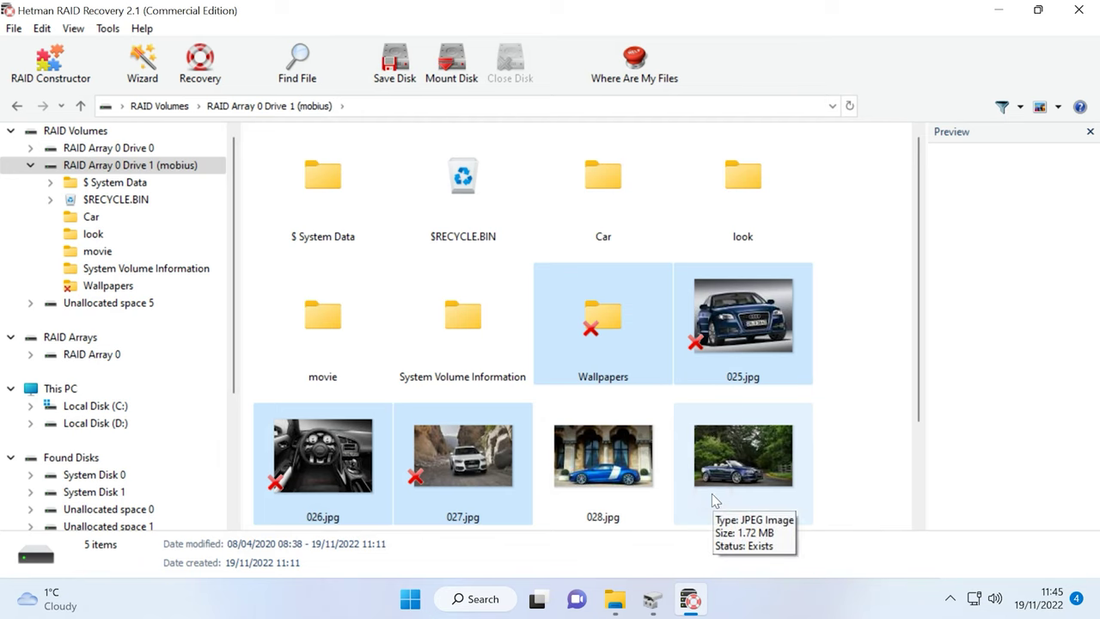
Step: Switch to File Explorer, open folder 20 on Local Disk (C:) and check the recovered files, including the Wallpapers images
click(615, 601)
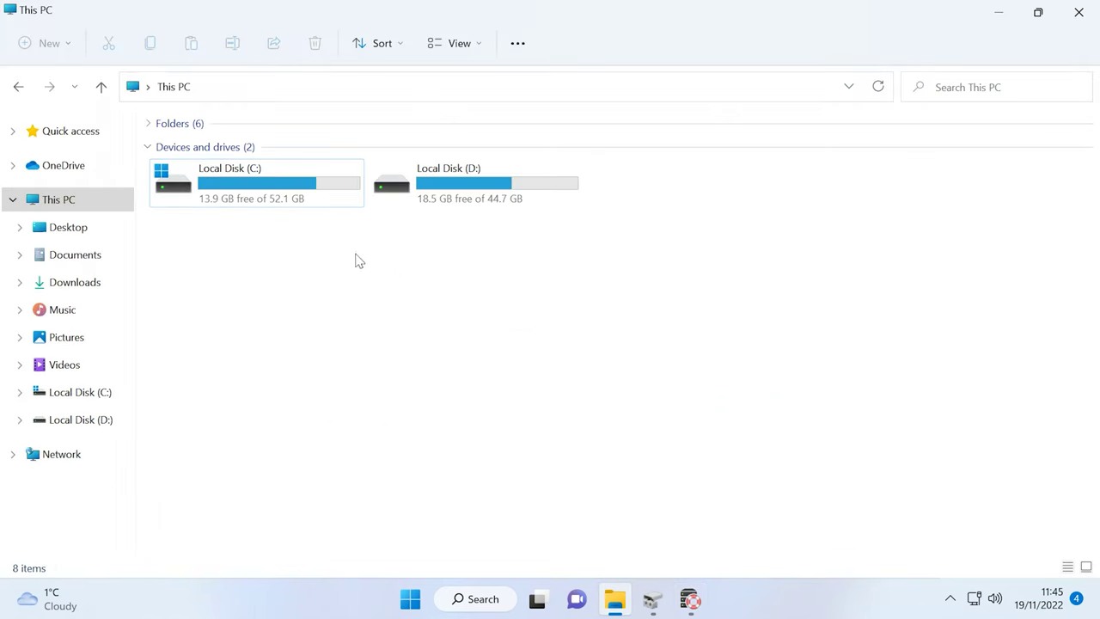
double_click(287, 169)
double_click(230, 203)
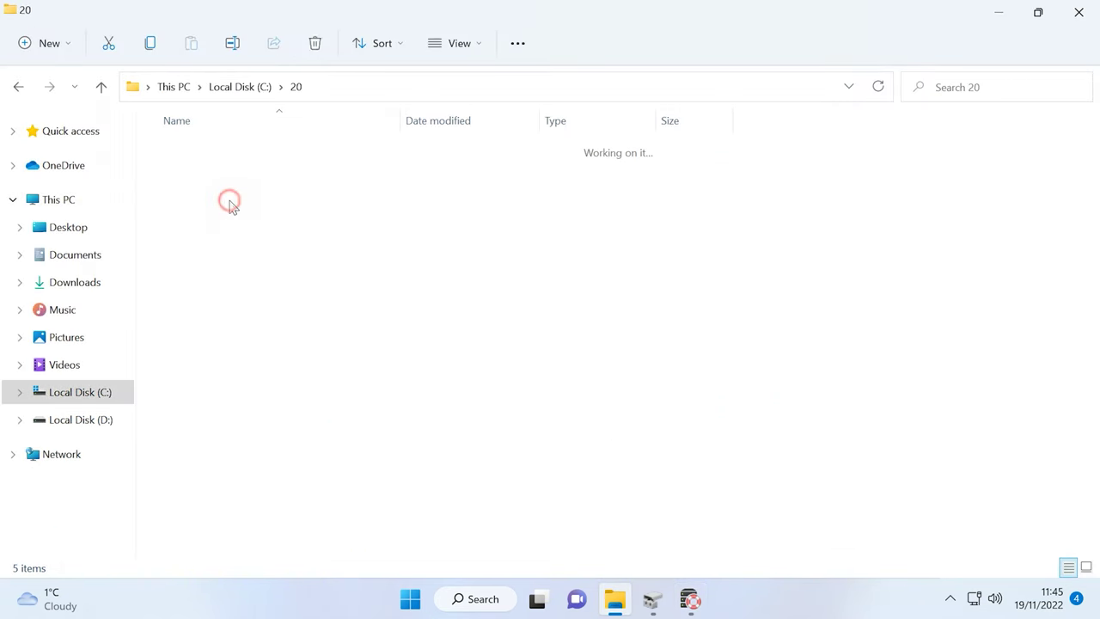
double_click(197, 163)
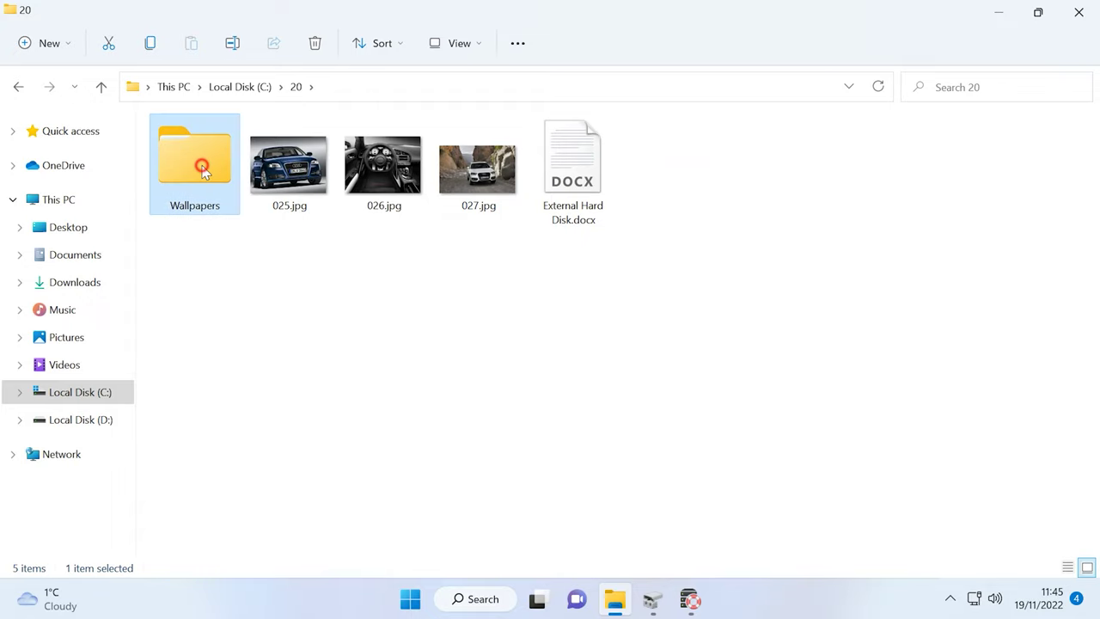
drag(1095, 241, 1093, 146)
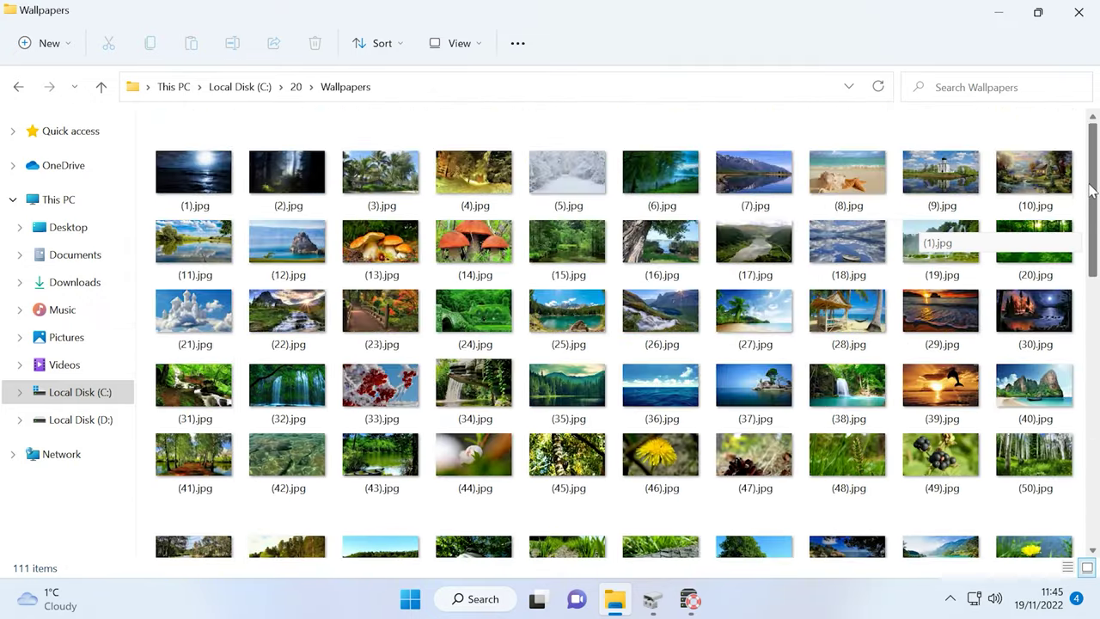
click(101, 86)
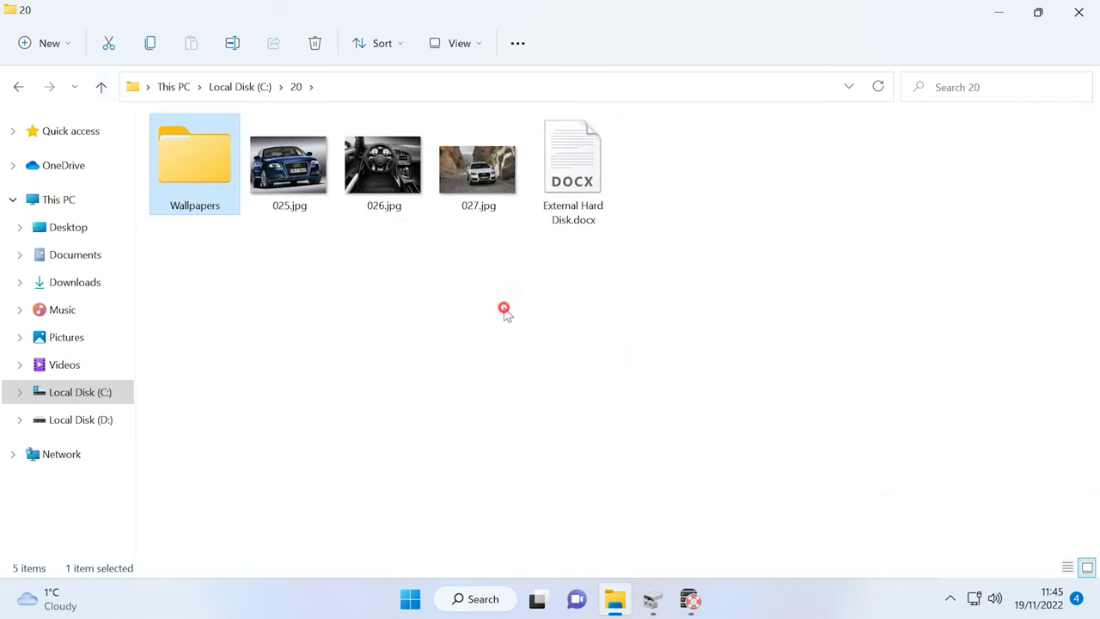